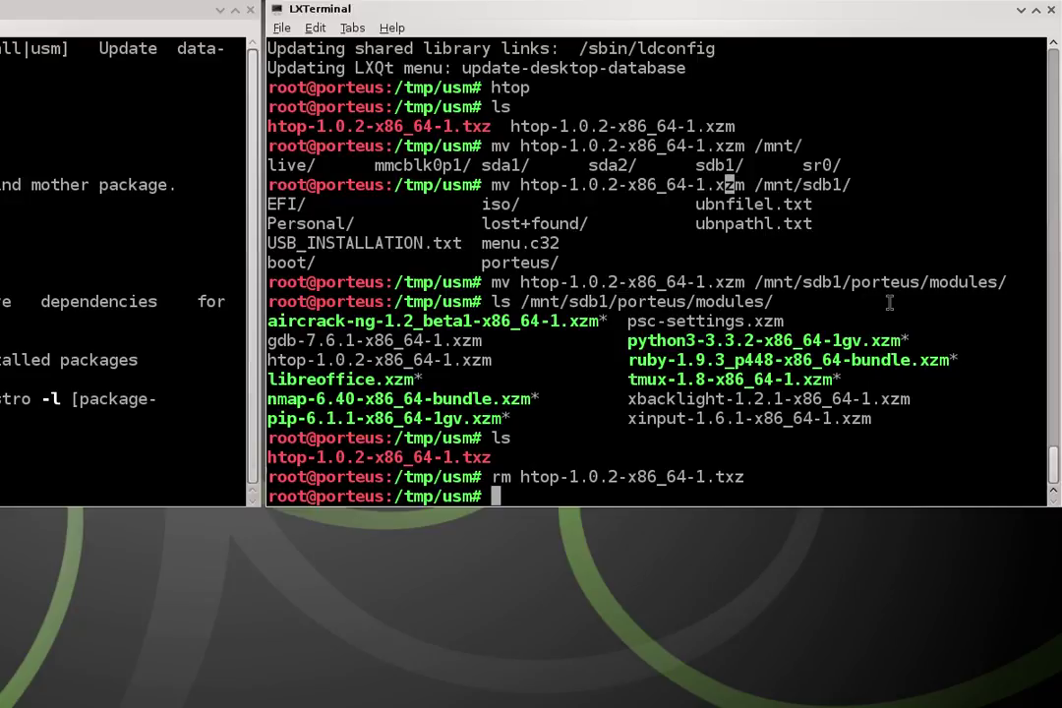
Step: Request geany with usm -g and choose the geany-1.23.1-x86_64-1gv.txz package from the matches
text(usm -g geany)
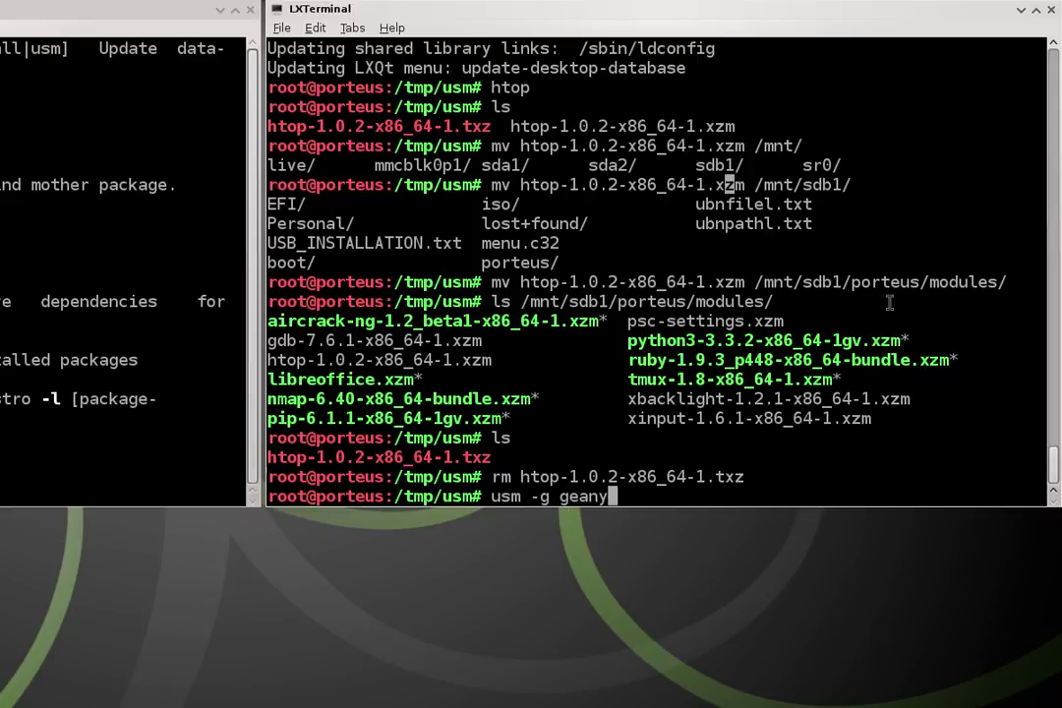
key(Return)
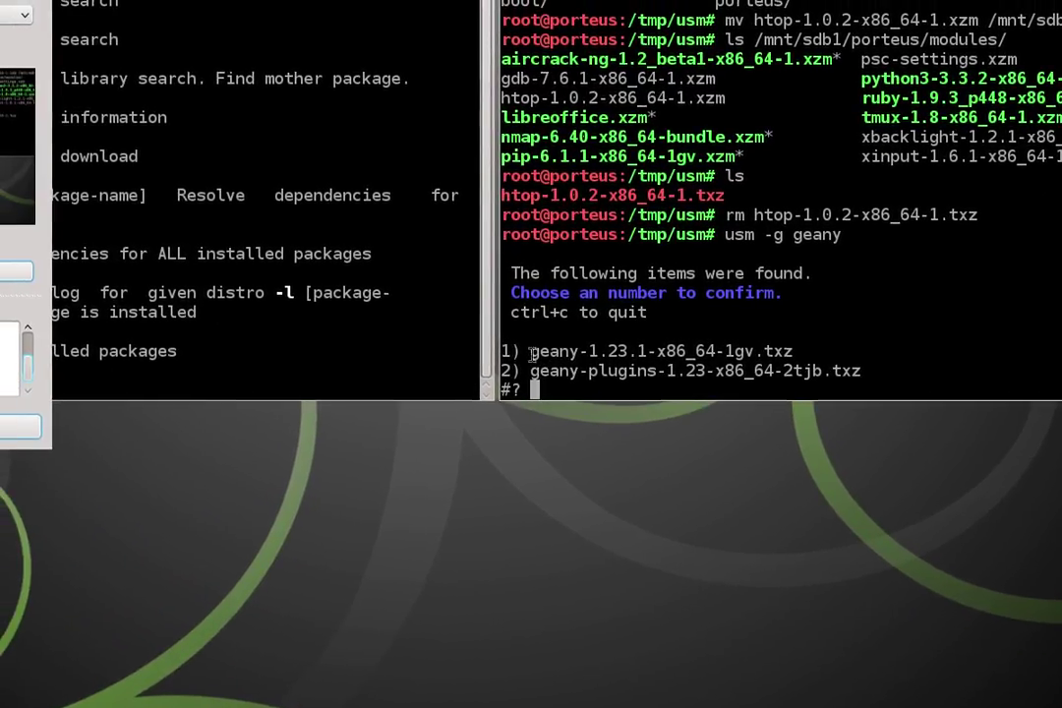
drag(531, 354, 664, 353)
click(405, 374)
drag(531, 354, 856, 354)
click(625, 354)
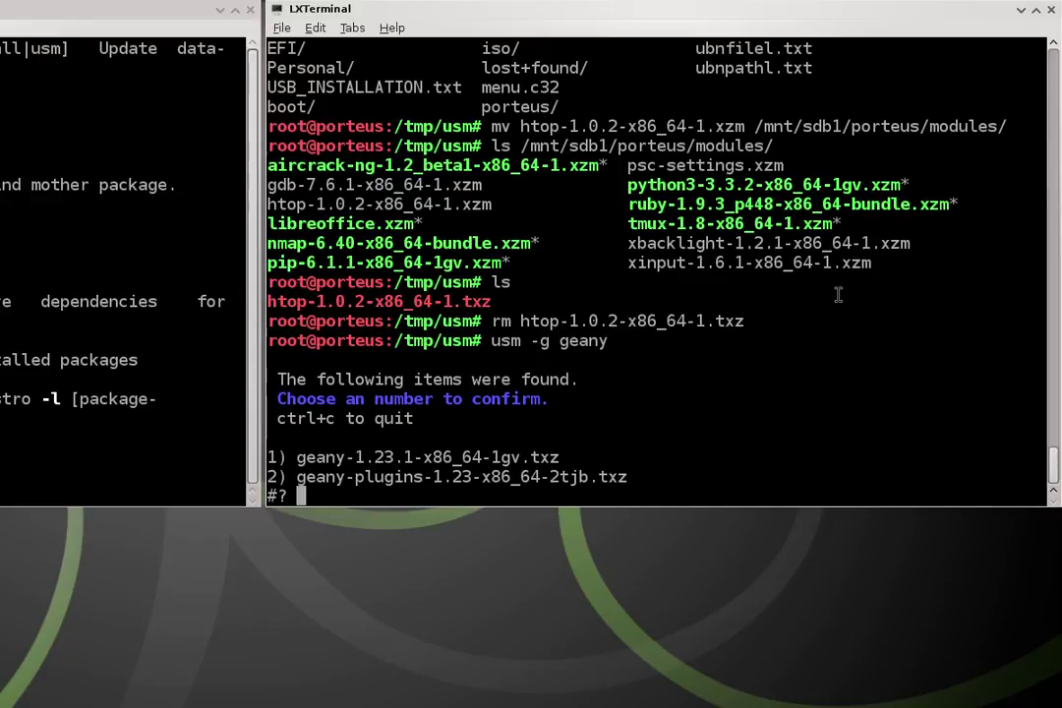
text(1)
key(Return)
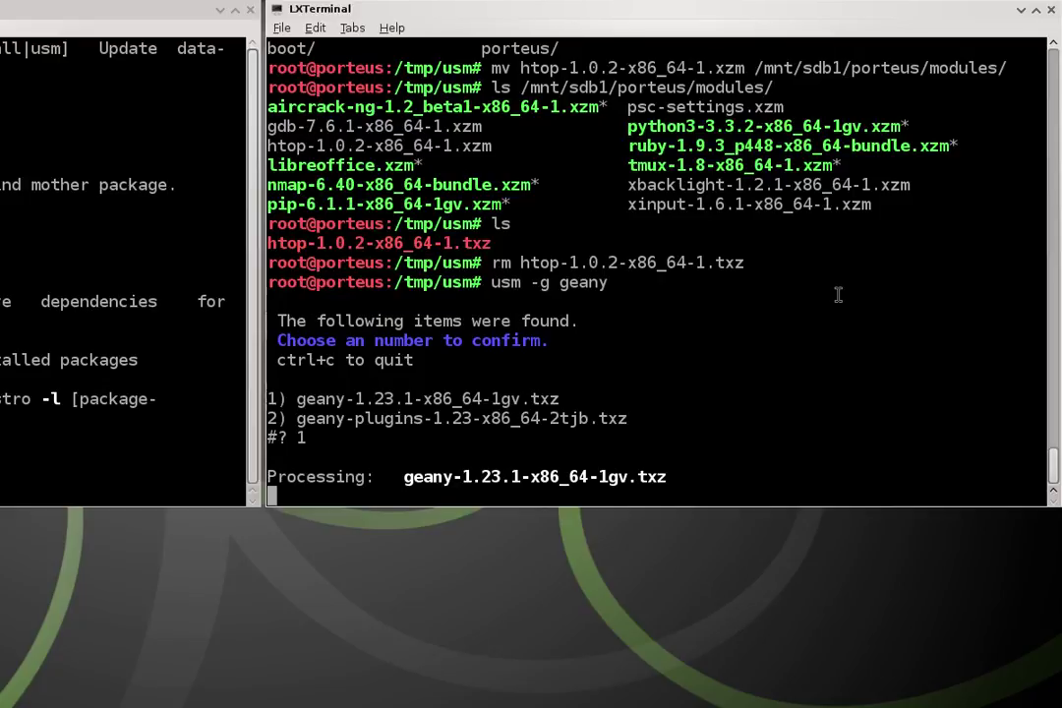
Step: Accept the package installation, start downloading geany, and install it to the system without a custom path
key(Return)
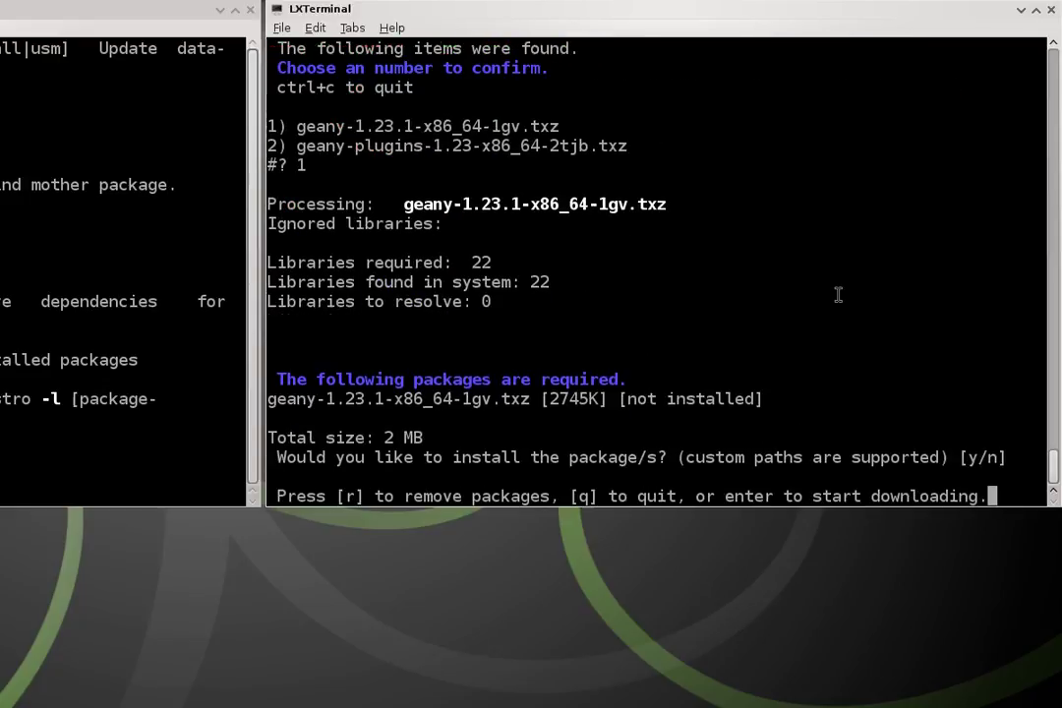
key(Return)
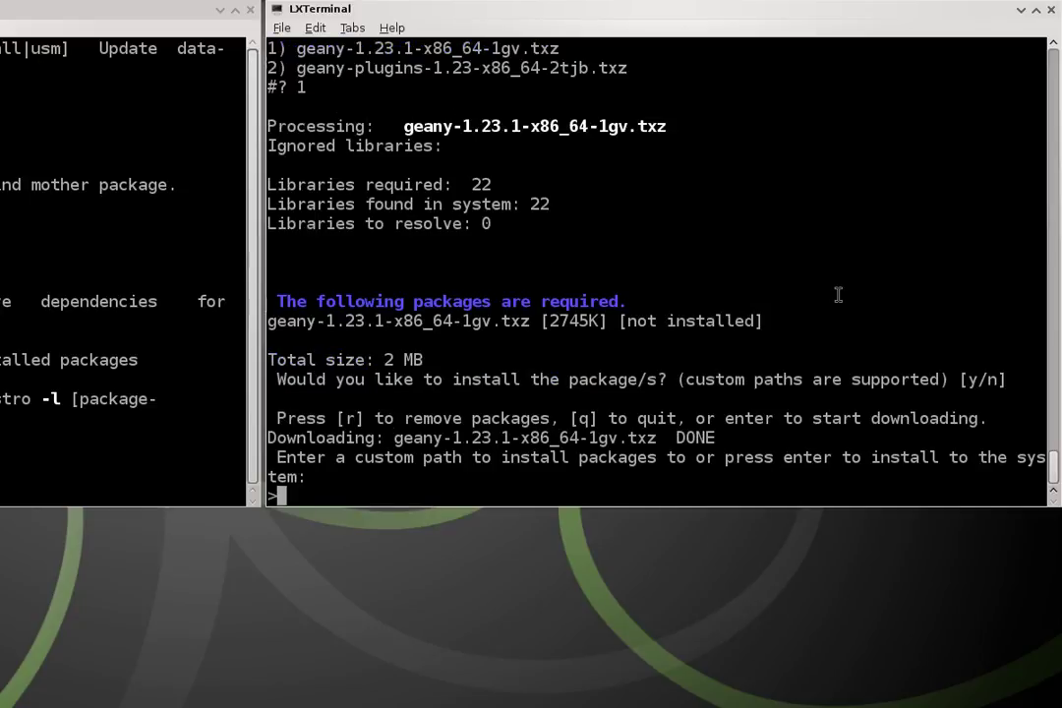
key(Return)
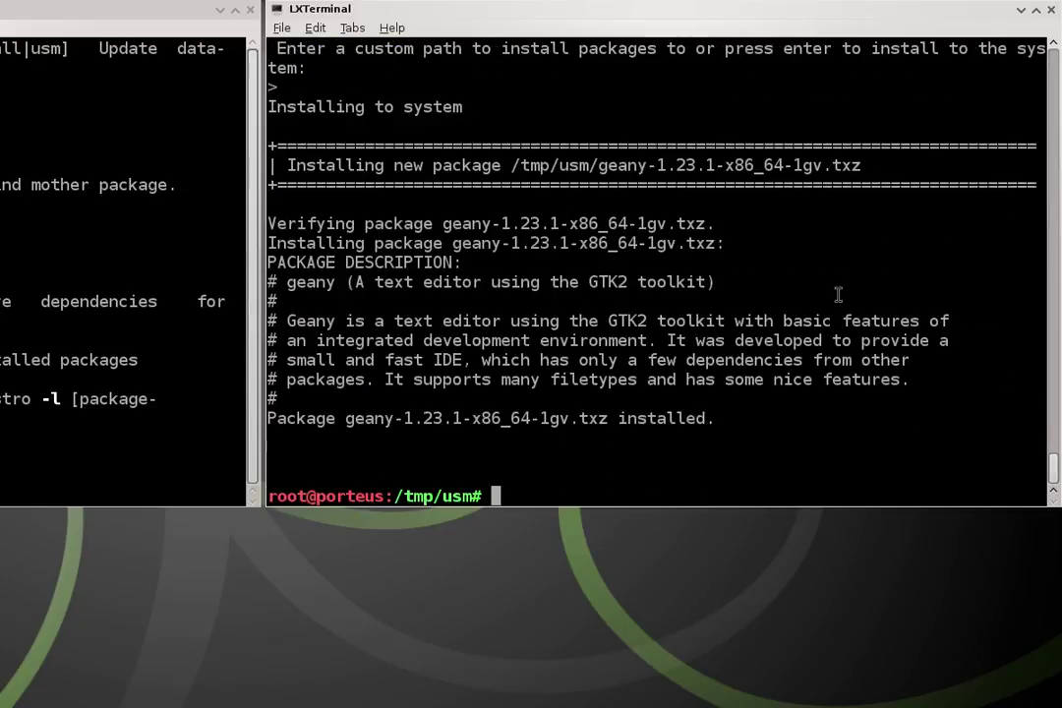
Step: List the contents of /tmp/usm and check the downloaded geany package file
text(ls)
key(Return)
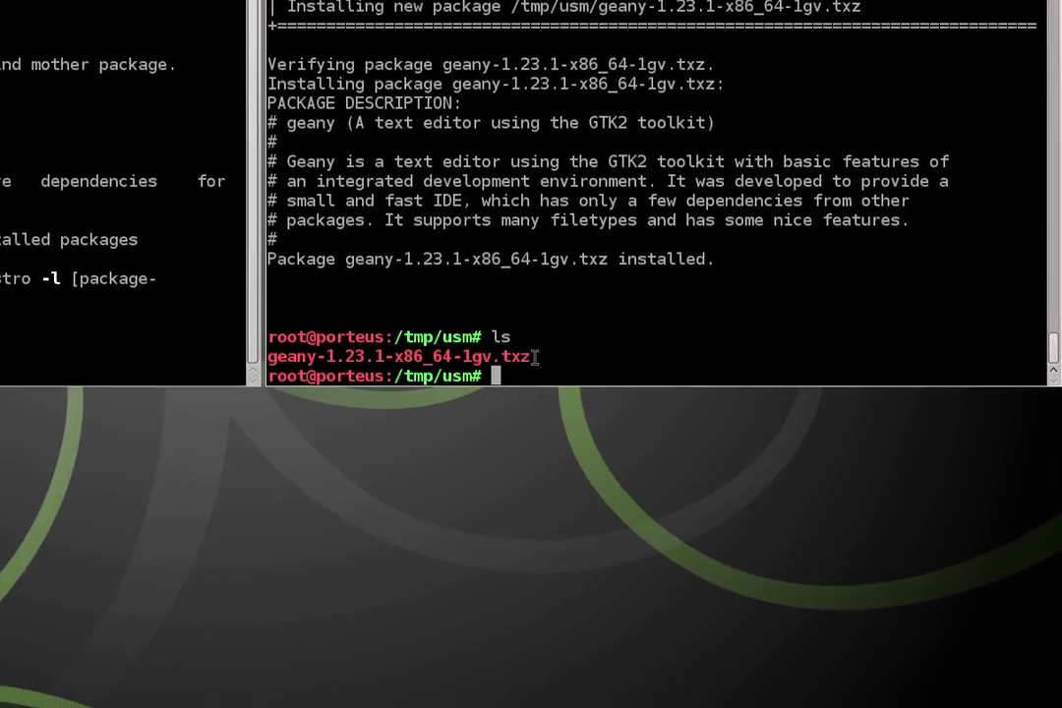
drag(531, 477, 463, 476)
drag(516, 354, 559, 353)
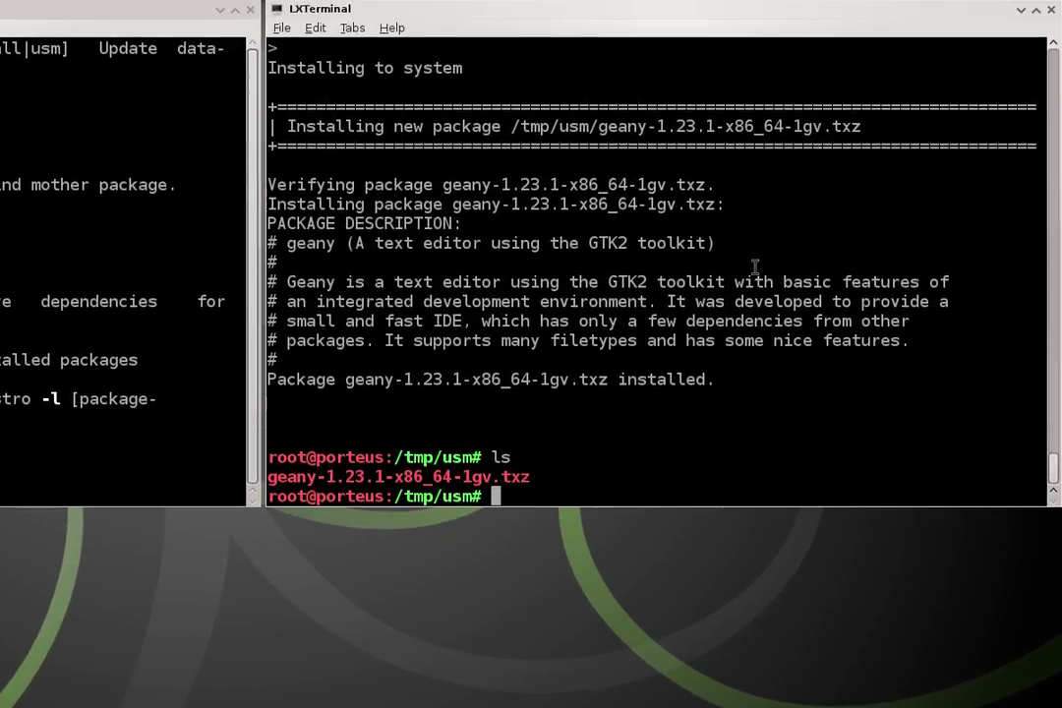
Step: Request geany with usm -g again and choose the geany-plugins-1.23-x86_64-2tjb.txz package
text(usm -g geany)
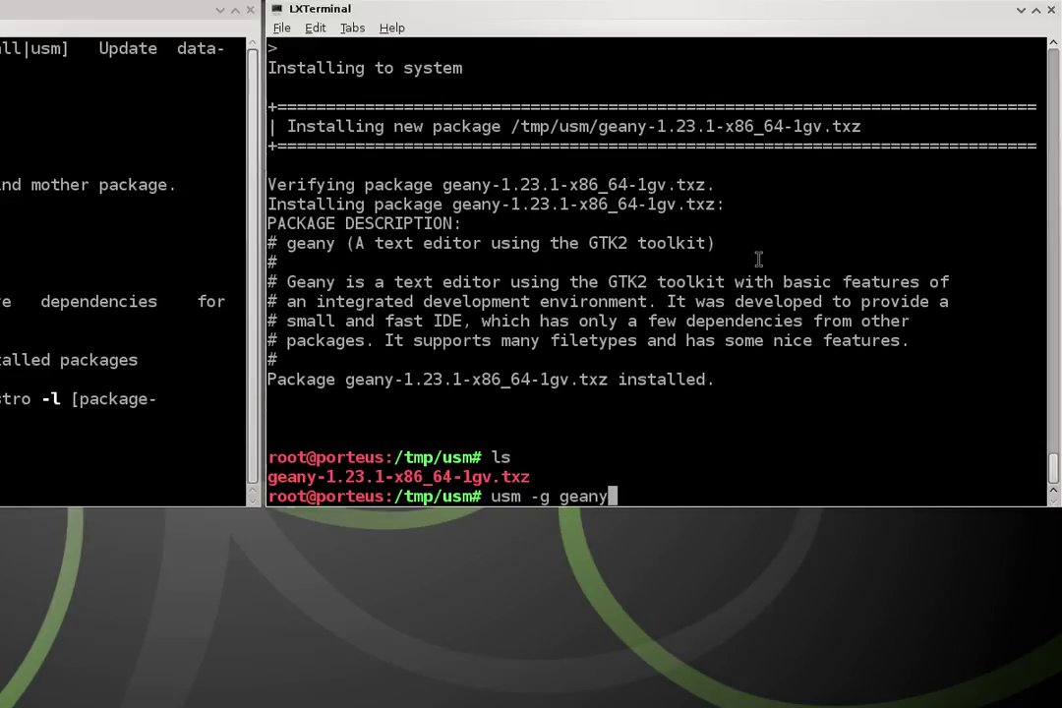
key(Return)
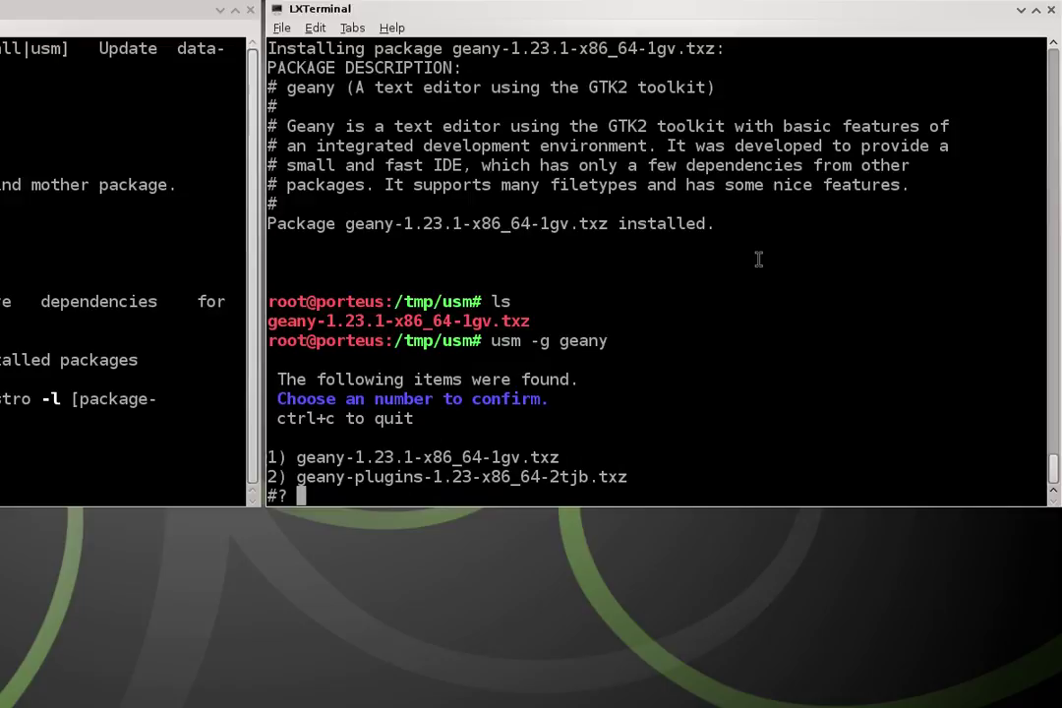
text(2)
key(Return)
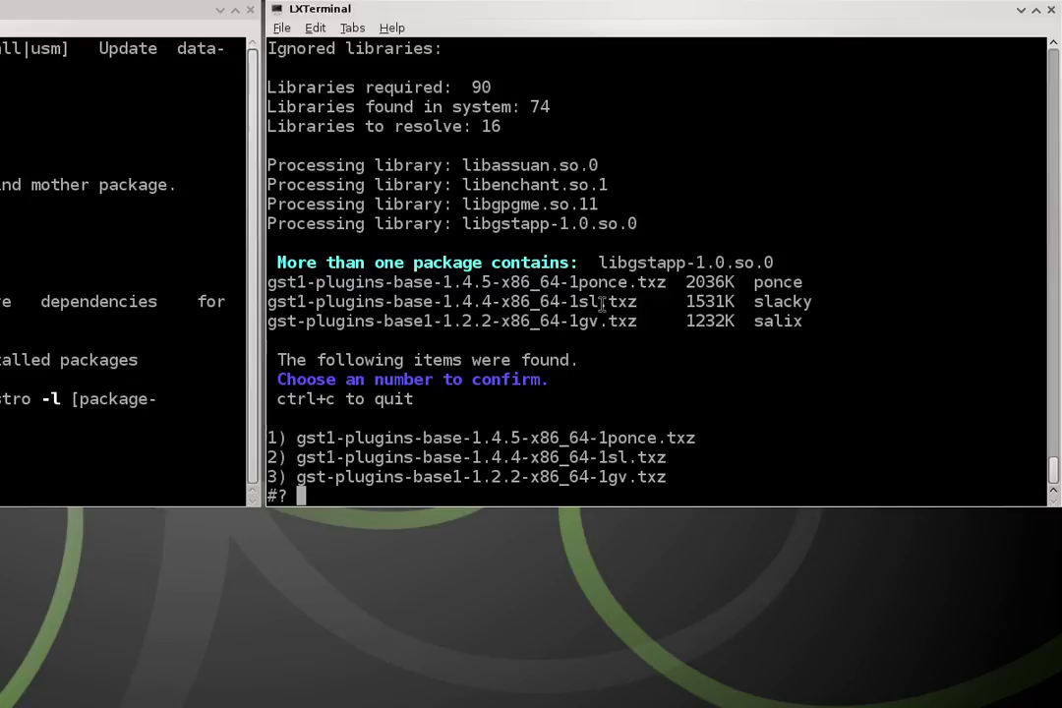
Step: Compare the package sources and sizes offered for libgstapp-1.0.so.0, and choose gst1-plugins-base-1.4.5-x86_64-1ponce.txz
drag(527, 281, 570, 281)
drag(754, 301, 812, 301)
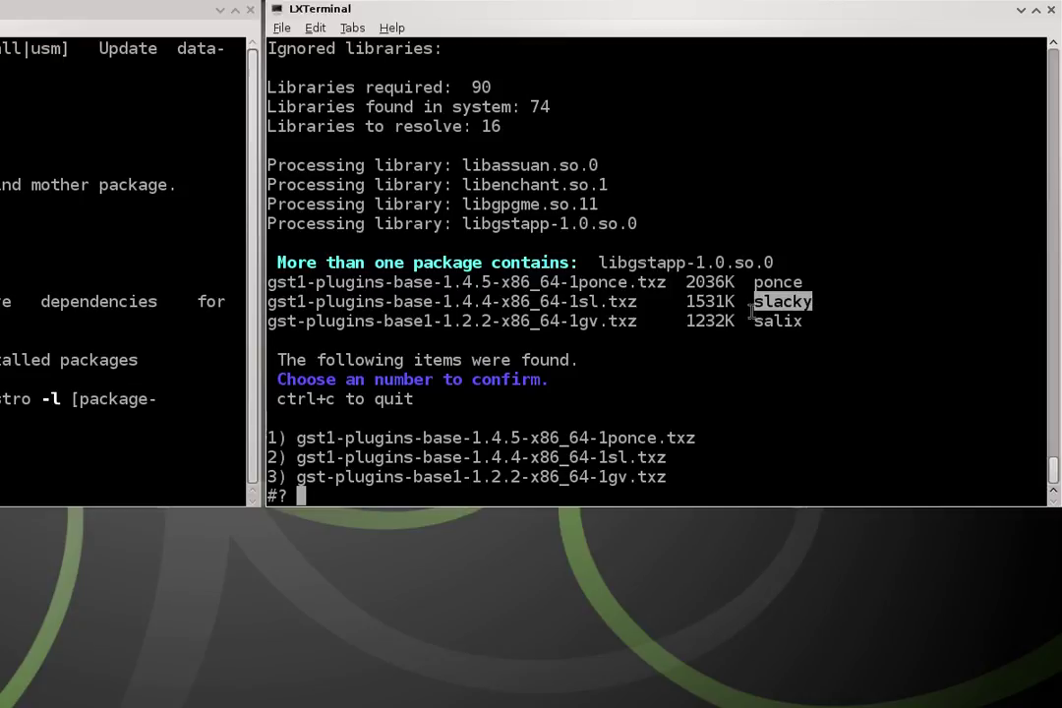
drag(735, 321, 687, 325)
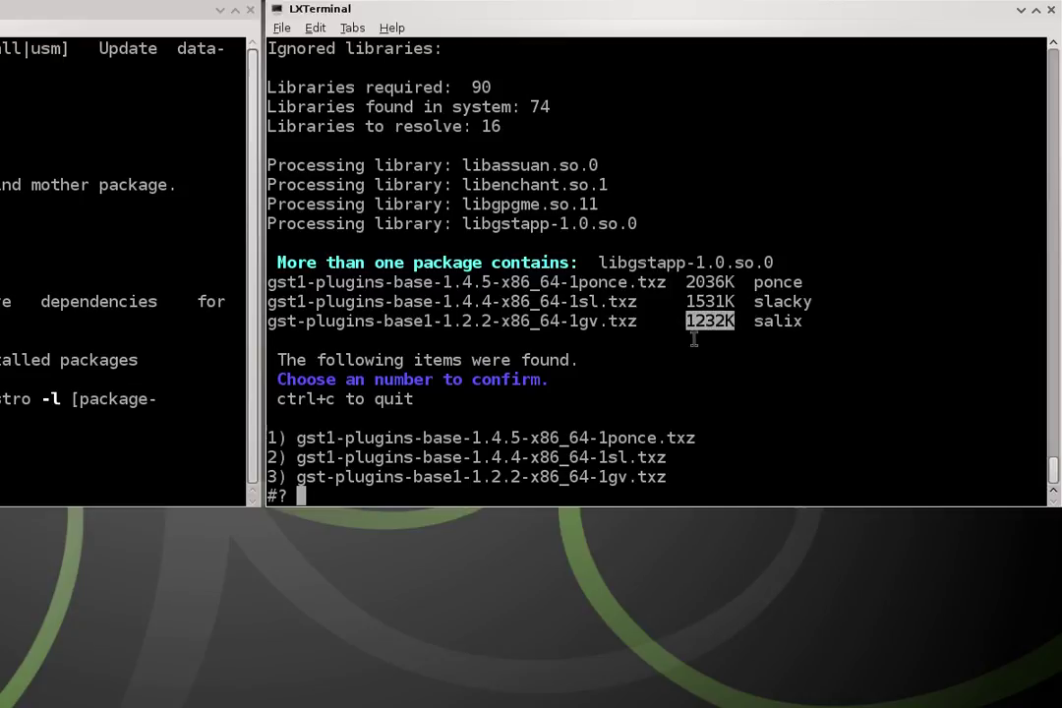
click(699, 346)
text(1)
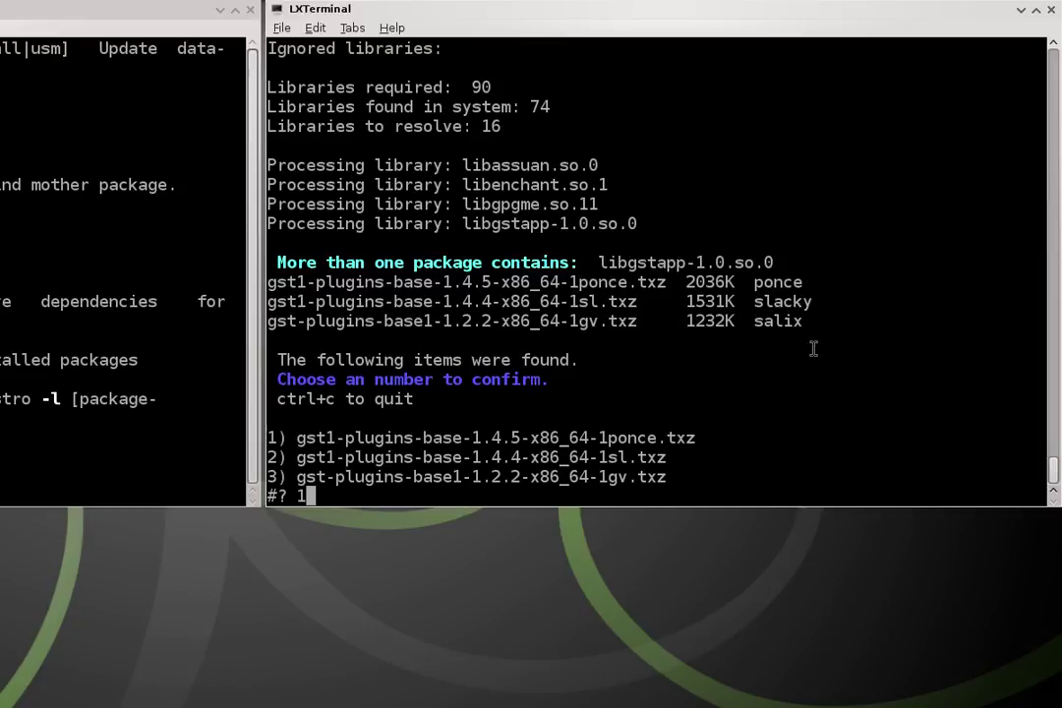
key(Return)
Step: Choose the ponce packages gstreamer1-1.4.5 for libgstbase-1.0.so.0 and webkitgtk-2.4.8 for libjavascriptcoregtk-1.0.so.0
text(1)
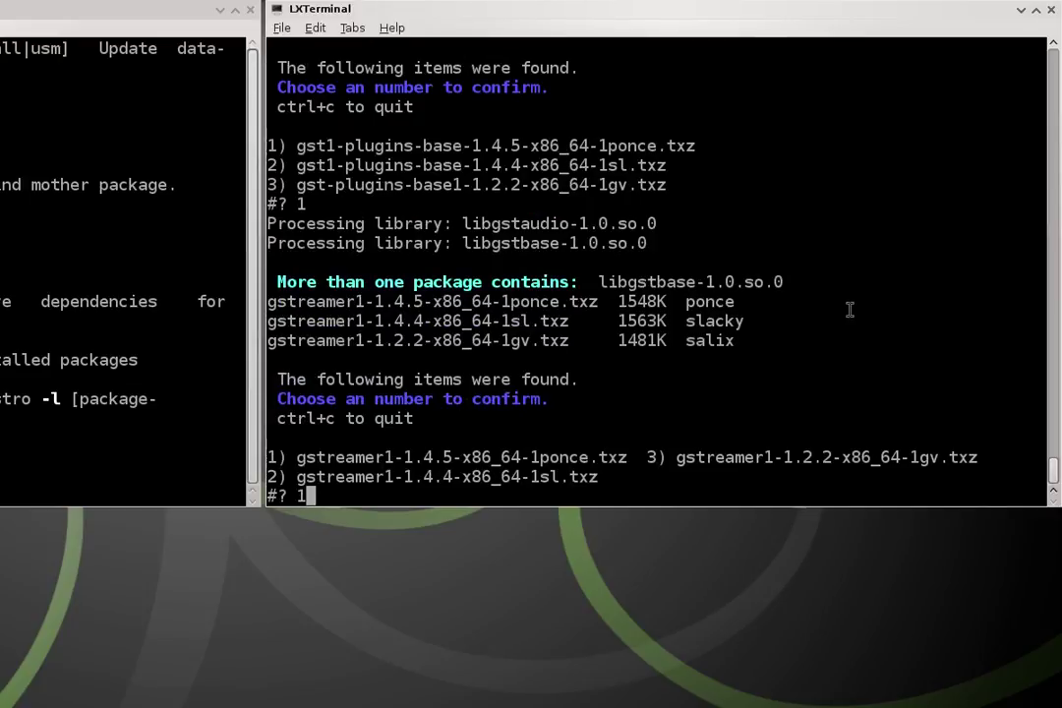
key(Return)
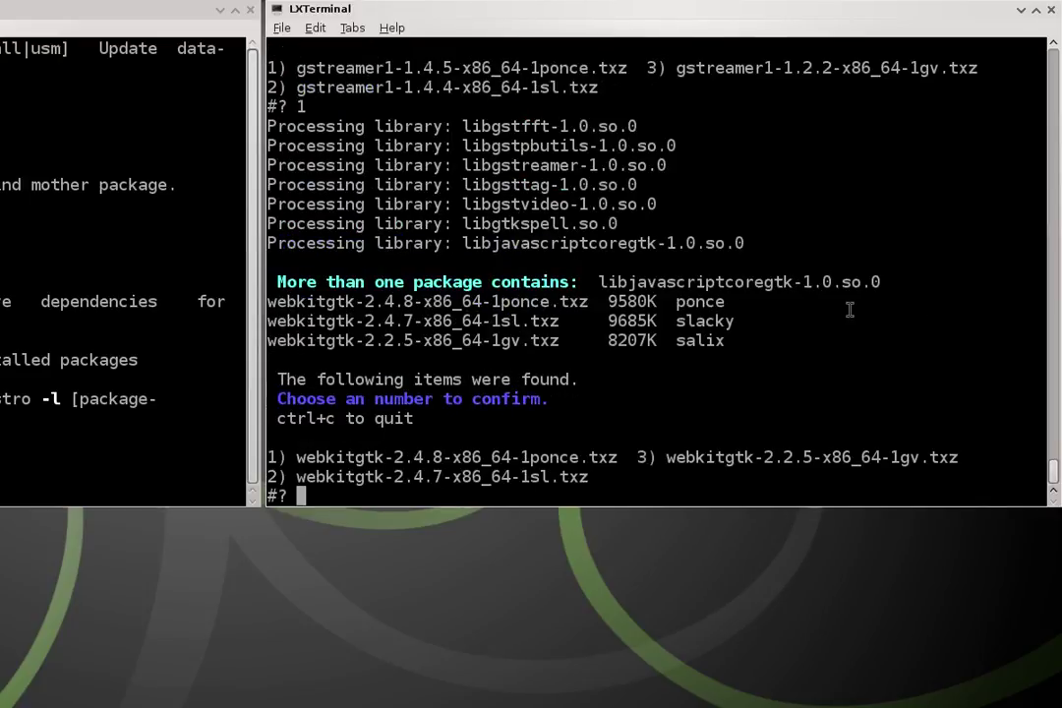
text(1)
key(Return)
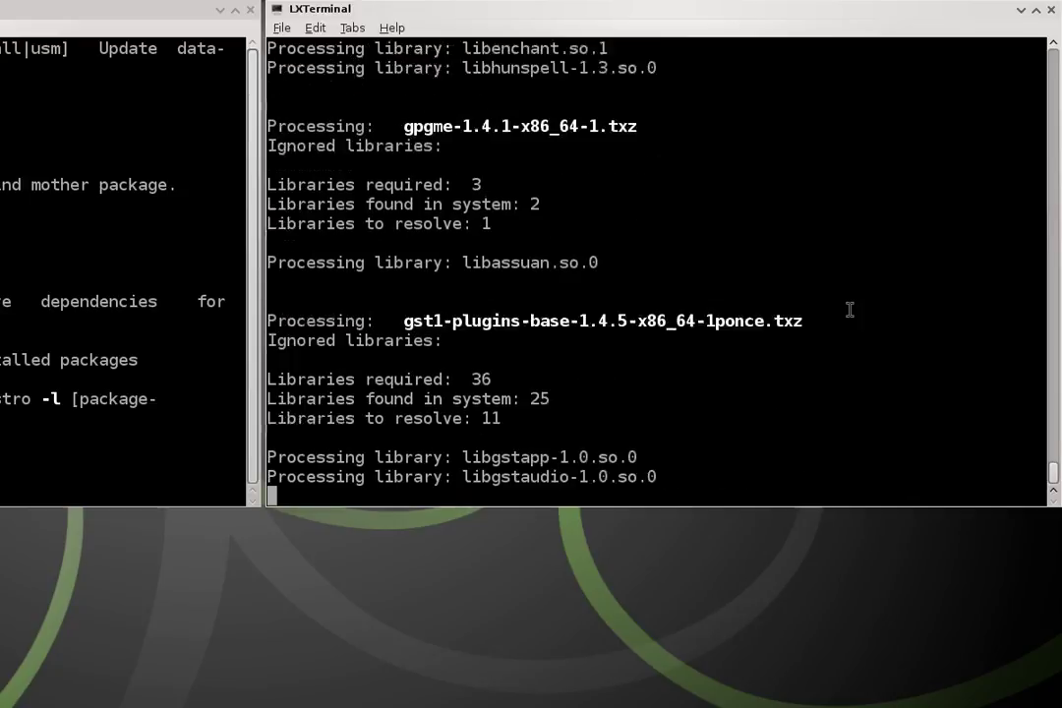
Step: Choose option 1 for the remaining dependency prompts of the geany plugins
text(1)
key(Return)
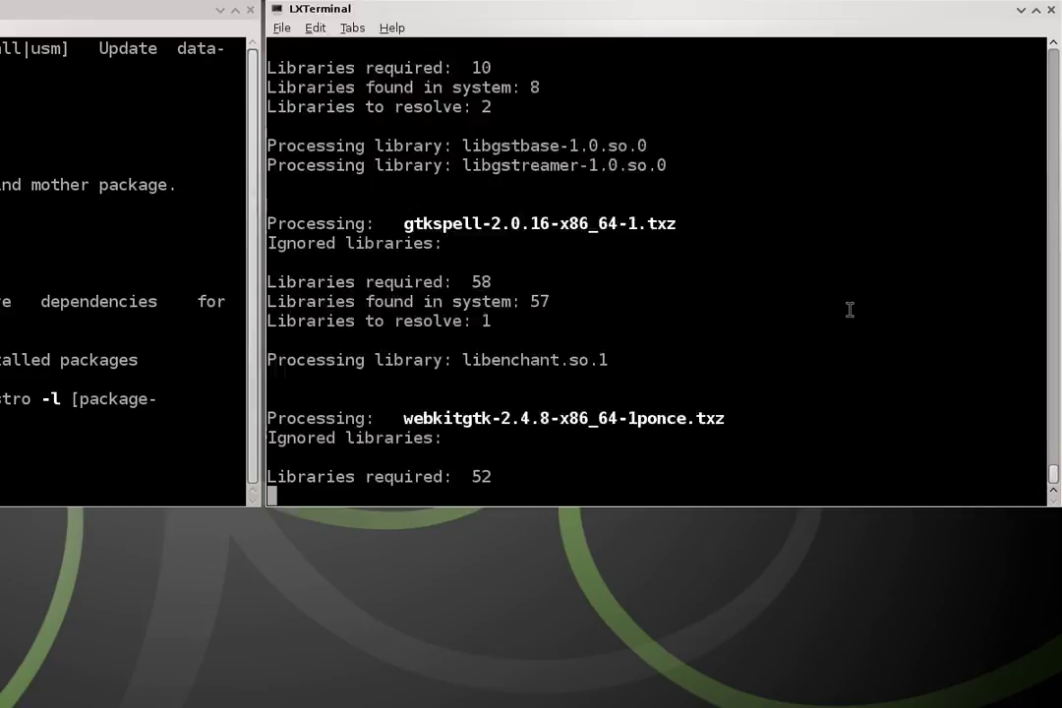
text(1)
key(Return)
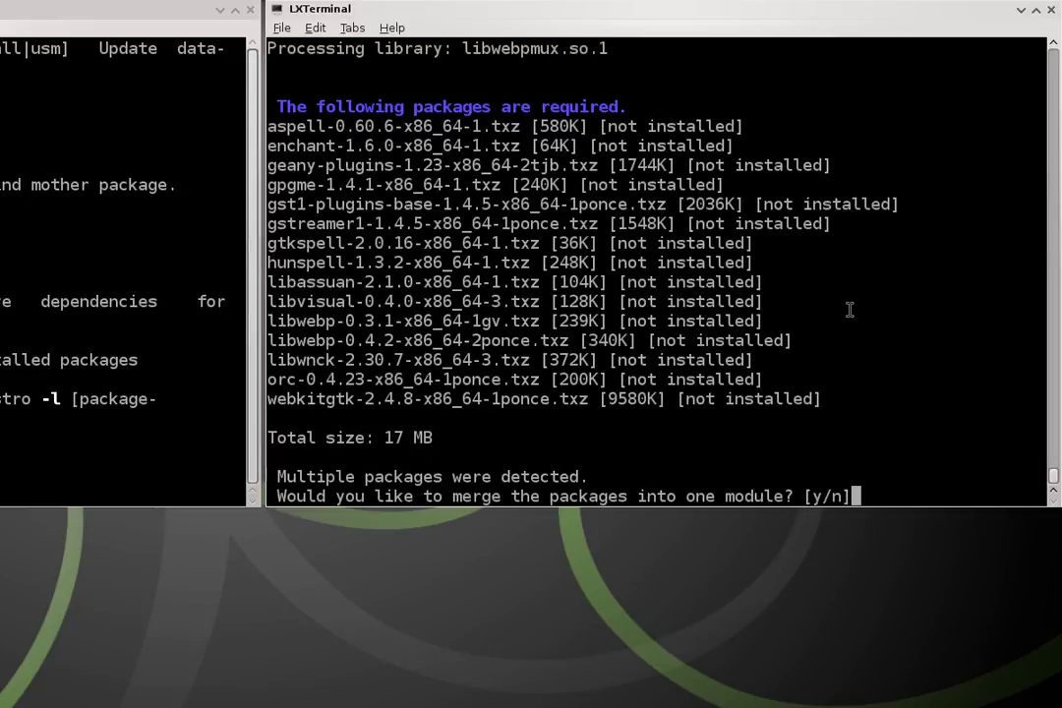
Step: Agree to merge the required packages into one module and start the download and bundle creation
key(Return)
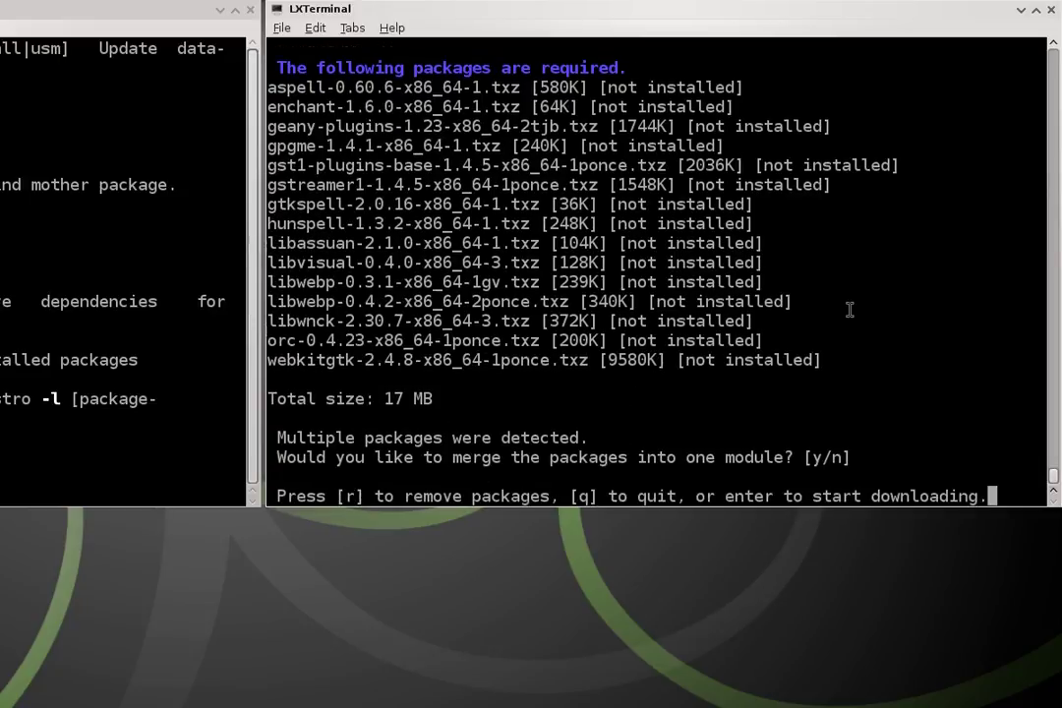
key(Return)
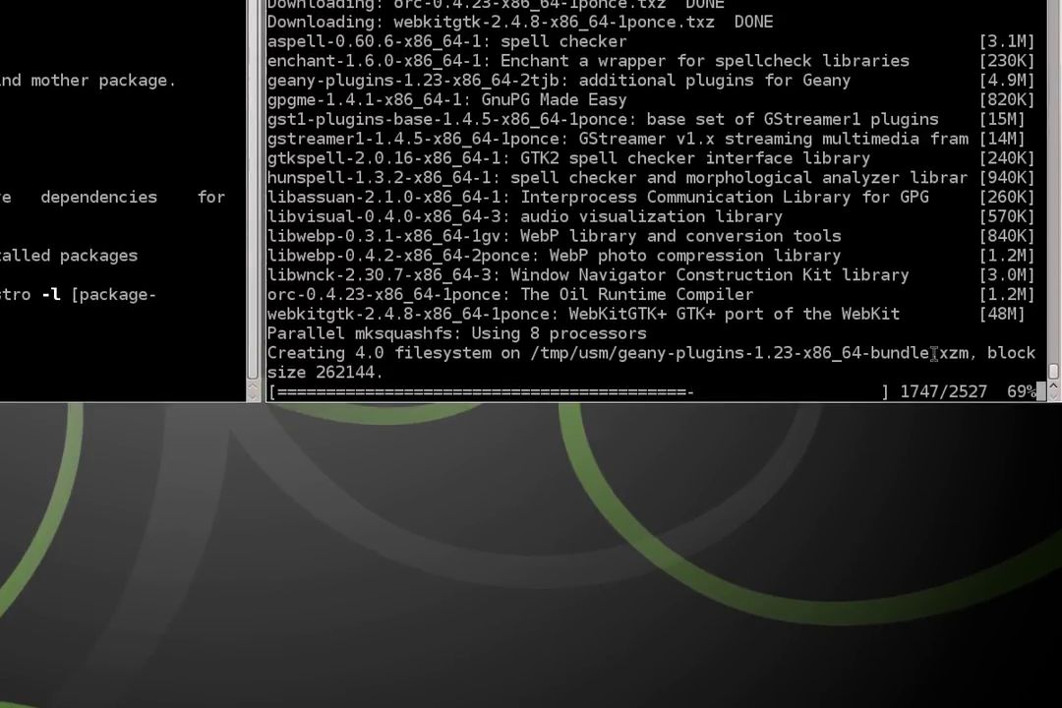
drag(872, 352, 835, 353)
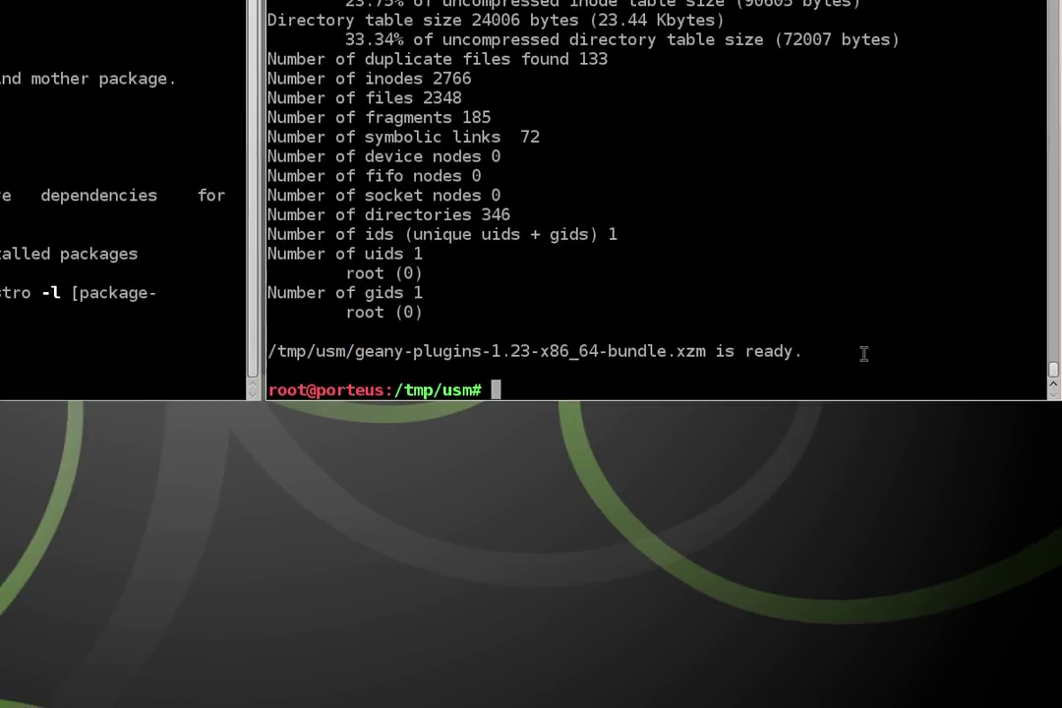
Step: List the contents of /tmp/usm and examine the geany-plugins bundle module alongside the individual .txz packages
text(ls)
key(Return)
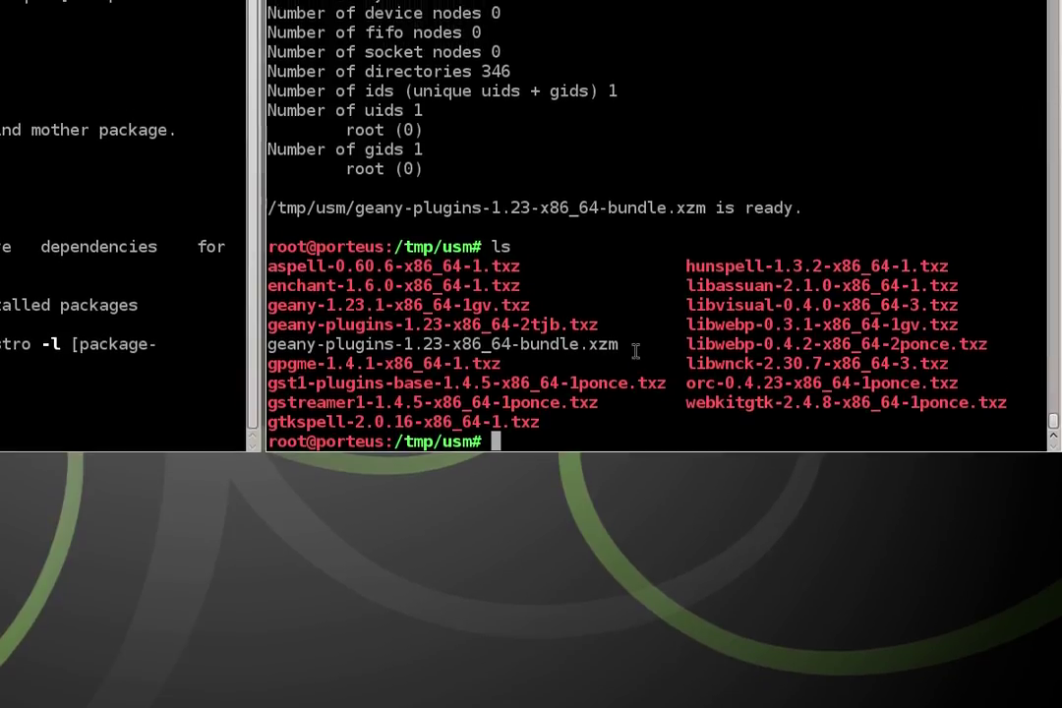
drag(618, 293, 510, 295)
drag(519, 355, 306, 346)
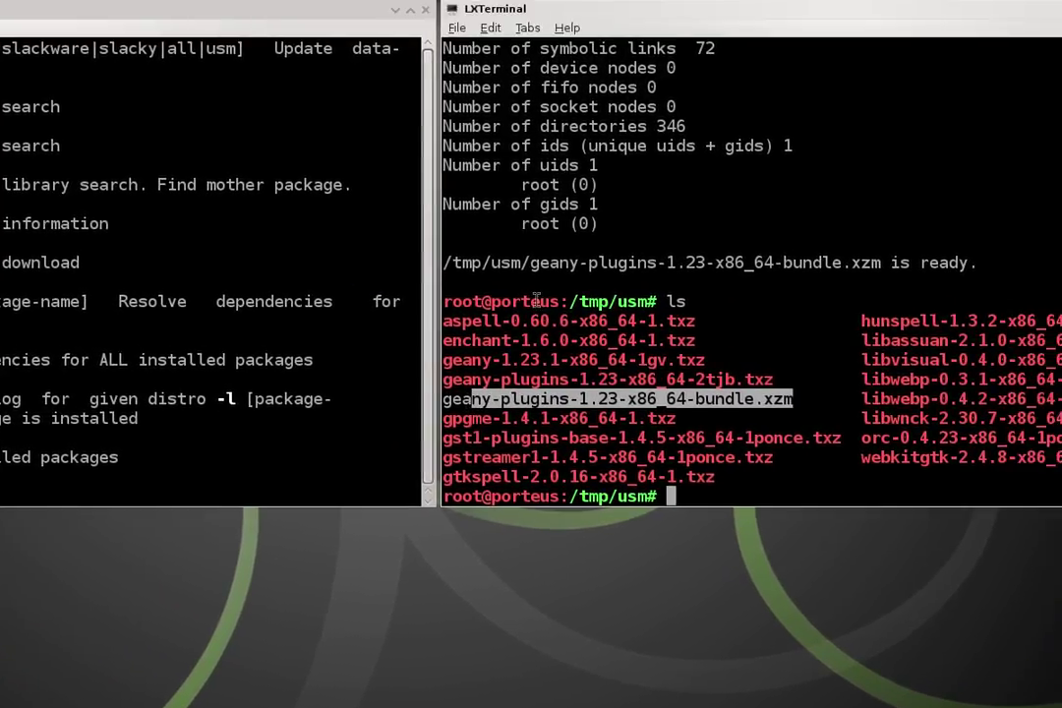
drag(599, 320, 695, 320)
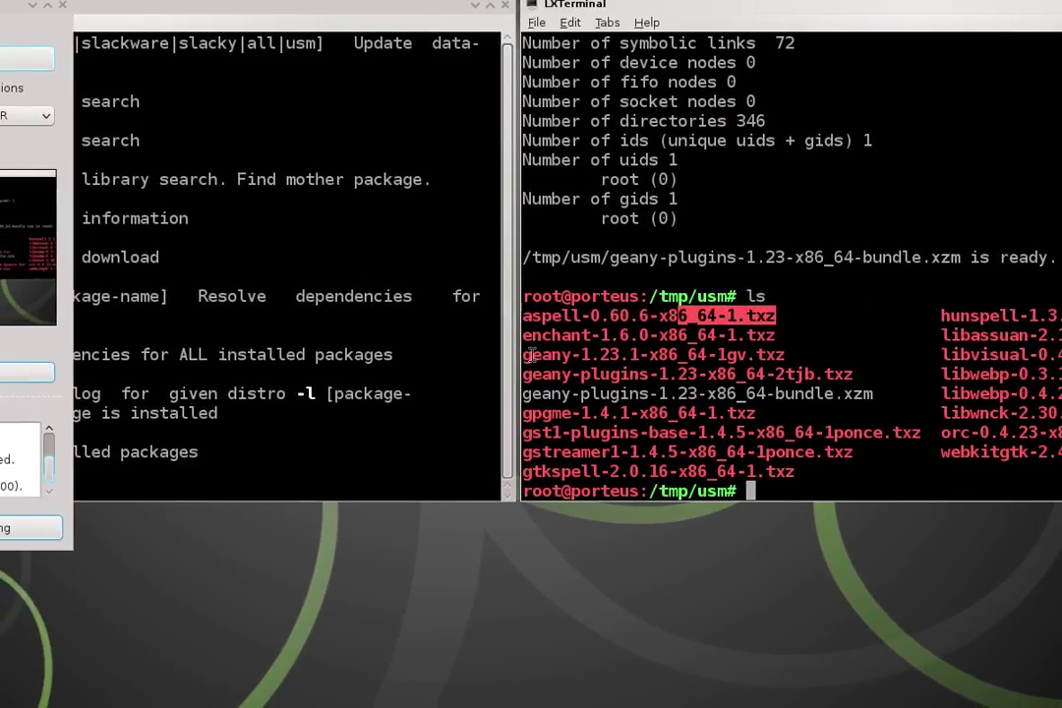
drag(284, 360, 336, 360)
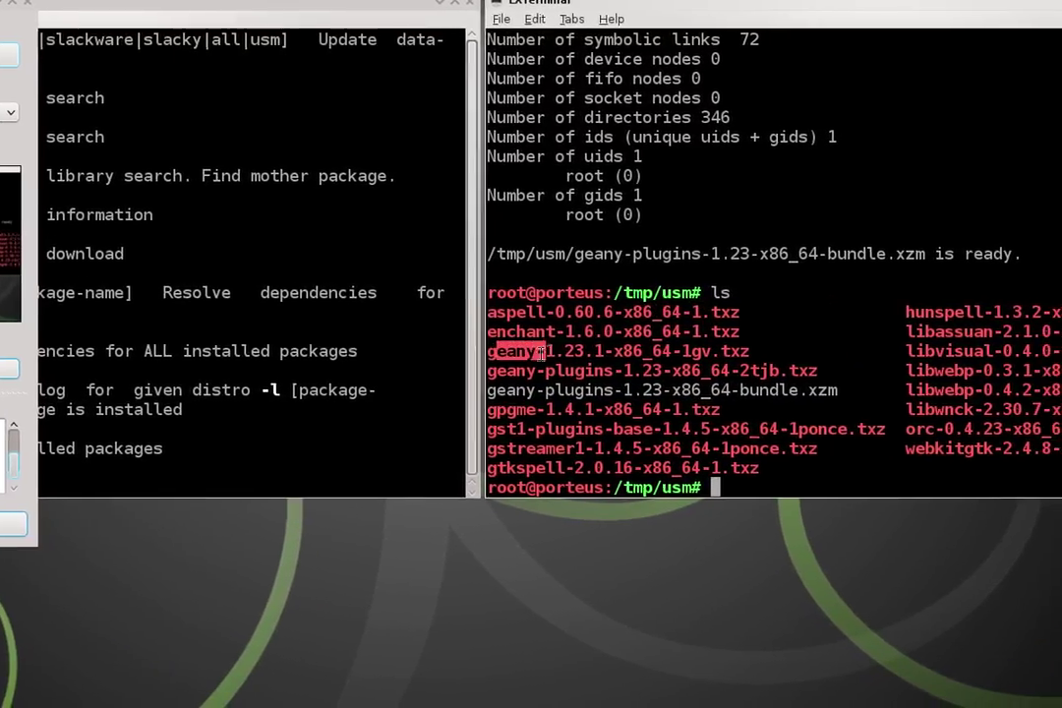
drag(540, 352, 752, 352)
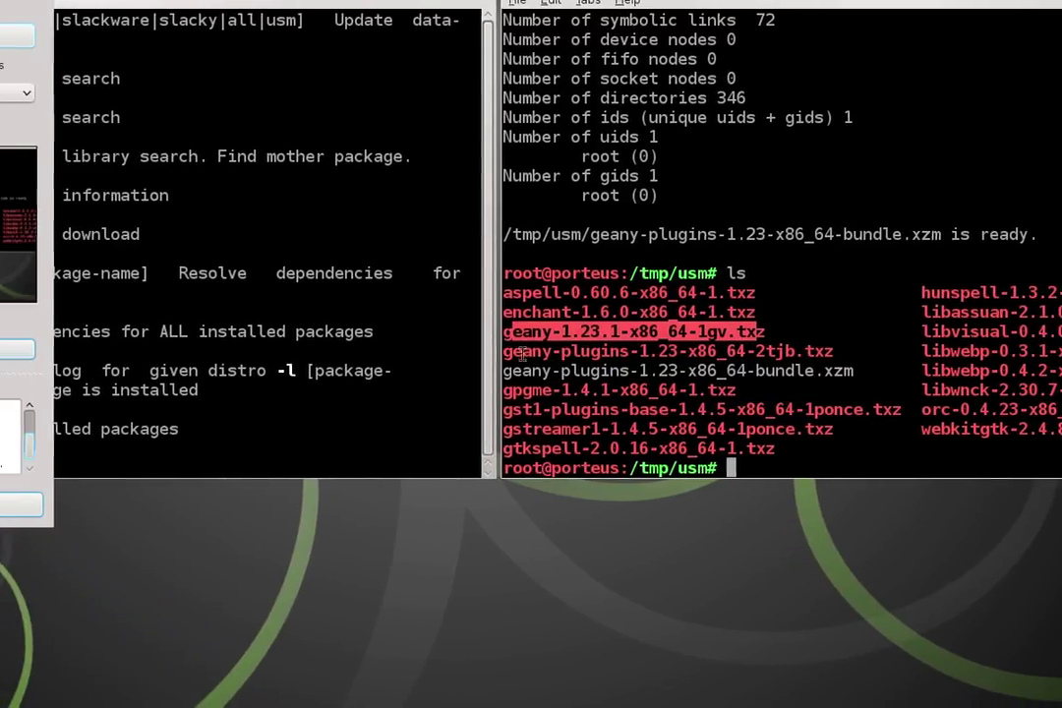
drag(505, 351, 820, 351)
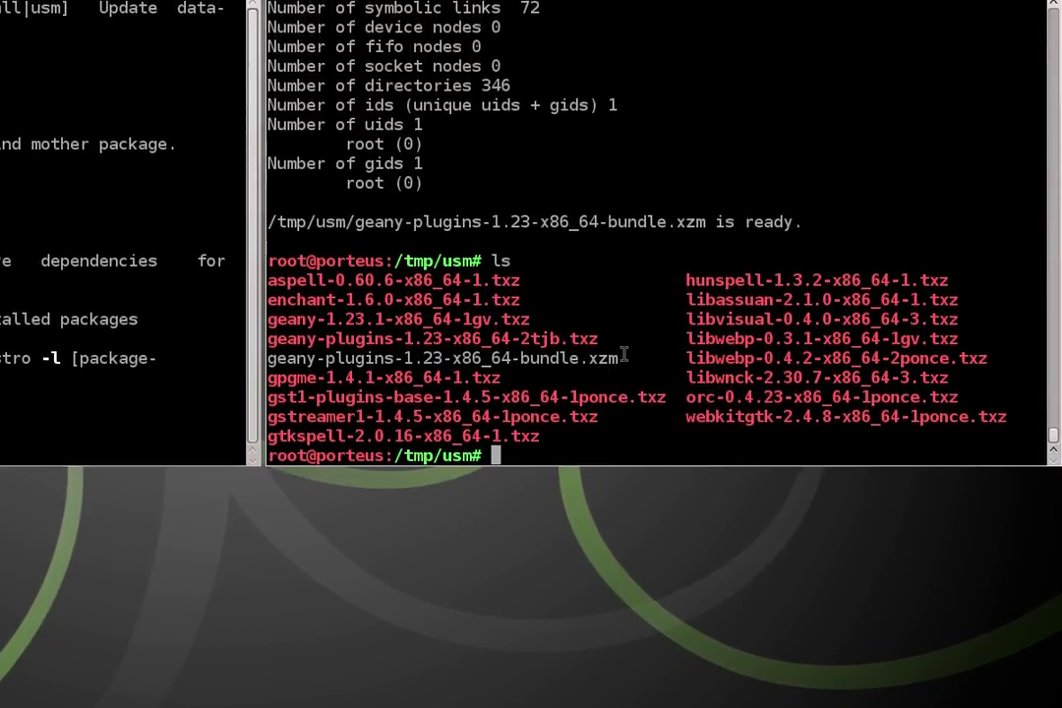
drag(620, 355, 267, 356)
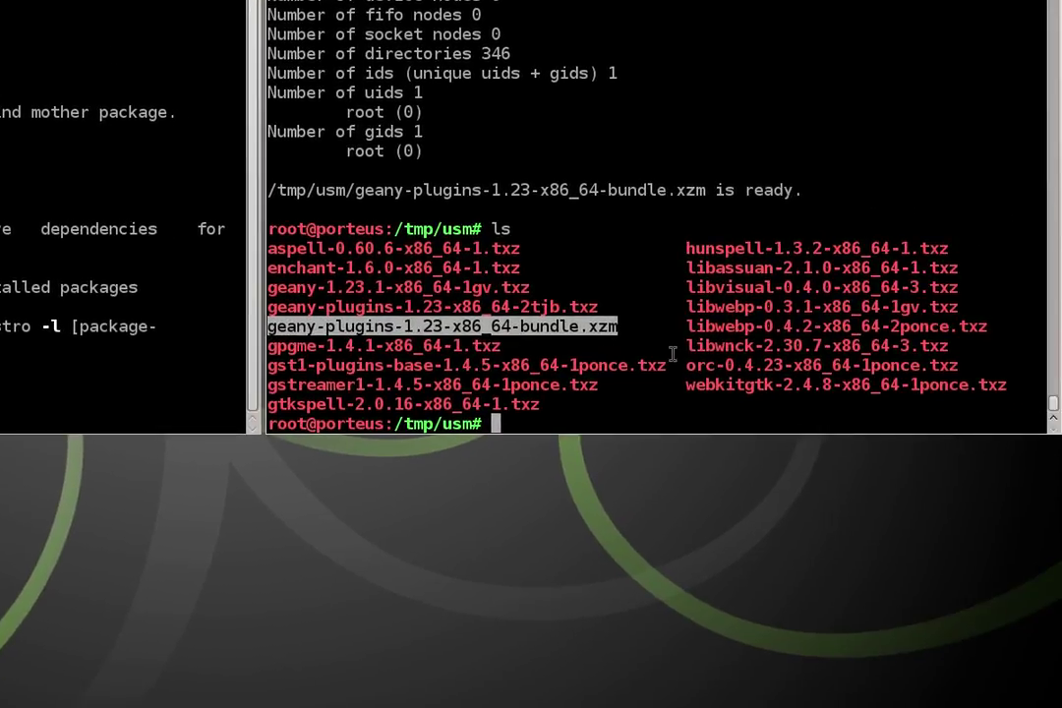
Step: Delete geany-plugins-1.23-x86_64-bundle.xzm from /tmp/usm
text(rm *.x)
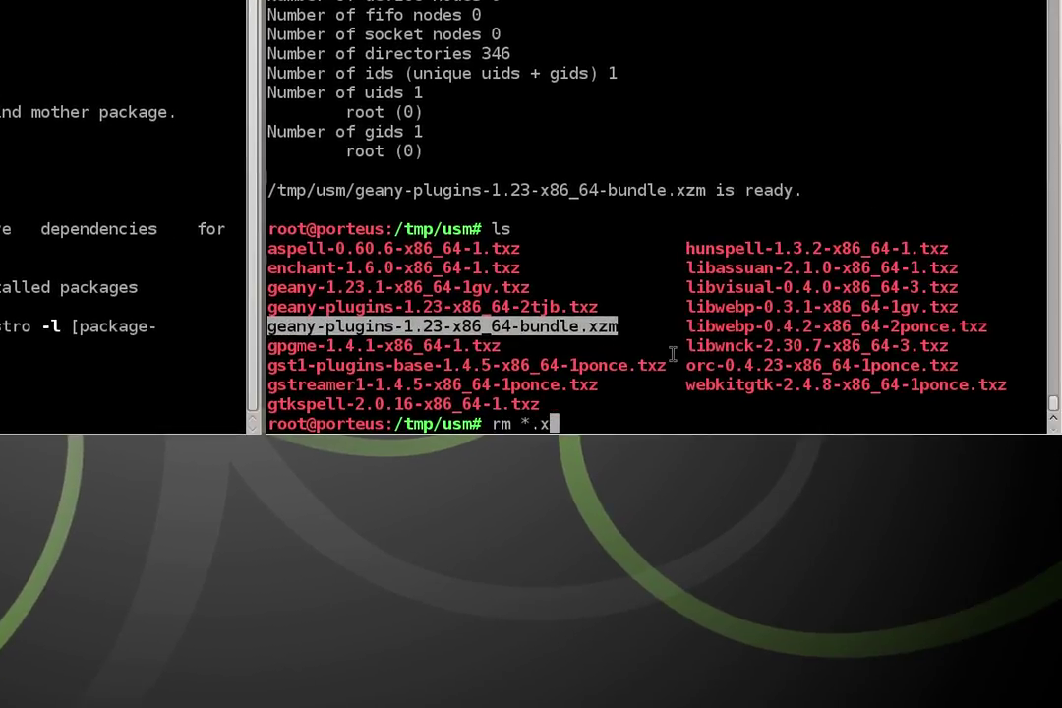
text(zm)
key(Tab)
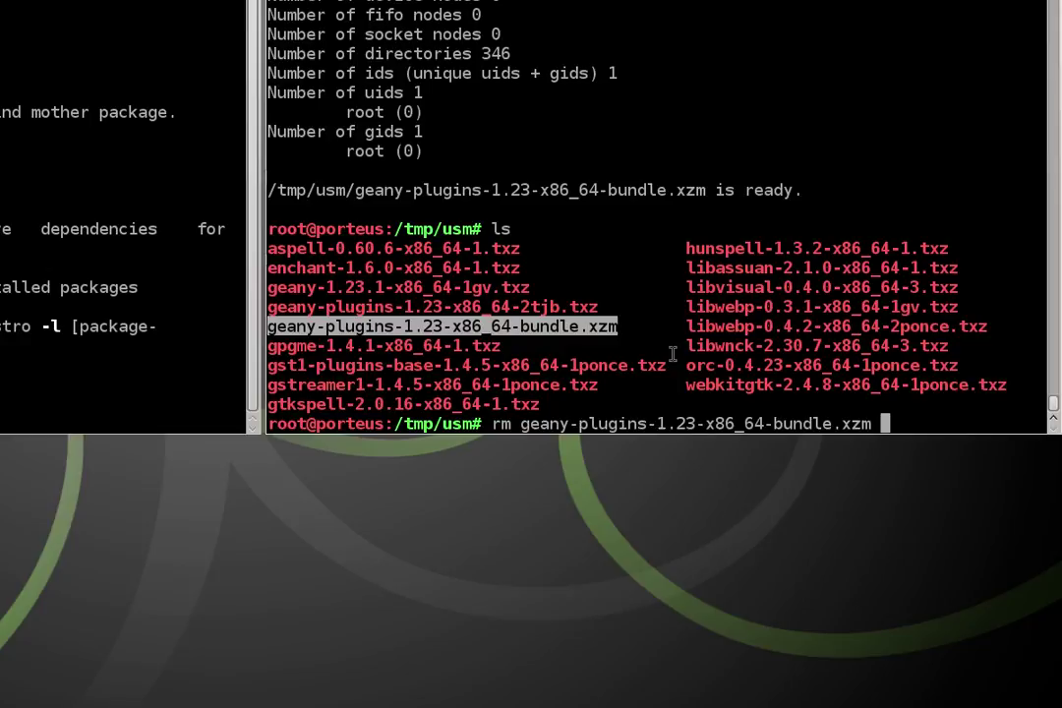
key(Return)
Step: List the contents of /tmp/usm again and look over the .txz packages in it
text(ls)
key(Return)
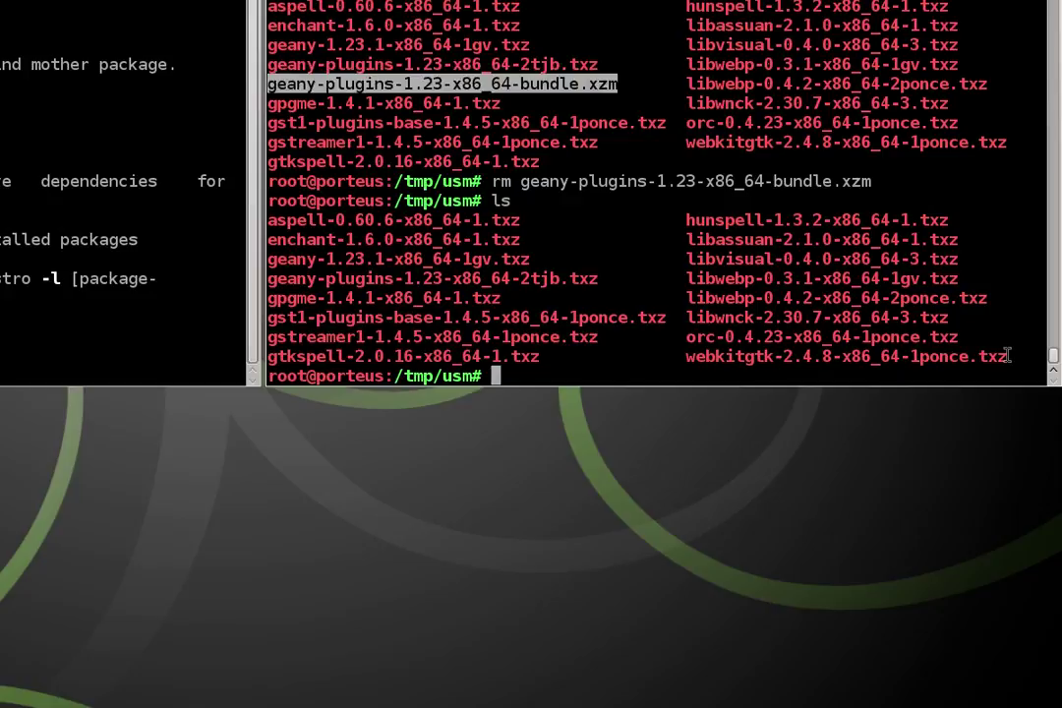
drag(1007, 403, 961, 403)
drag(962, 356, 269, 228)
drag(530, 350, 600, 341)
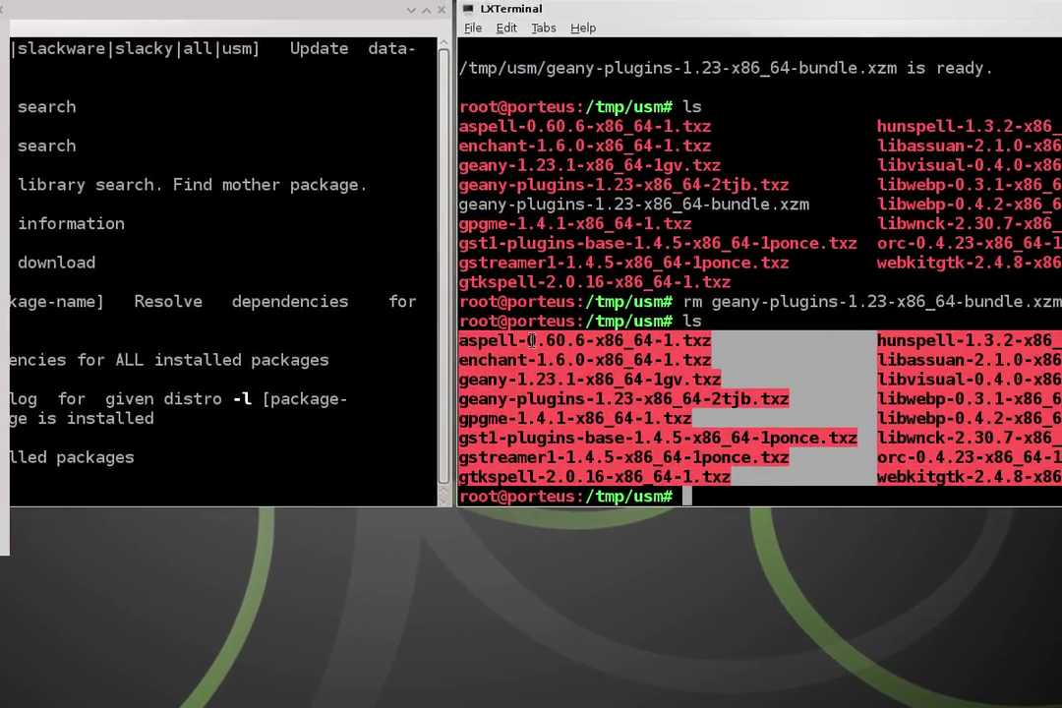
click(531, 340)
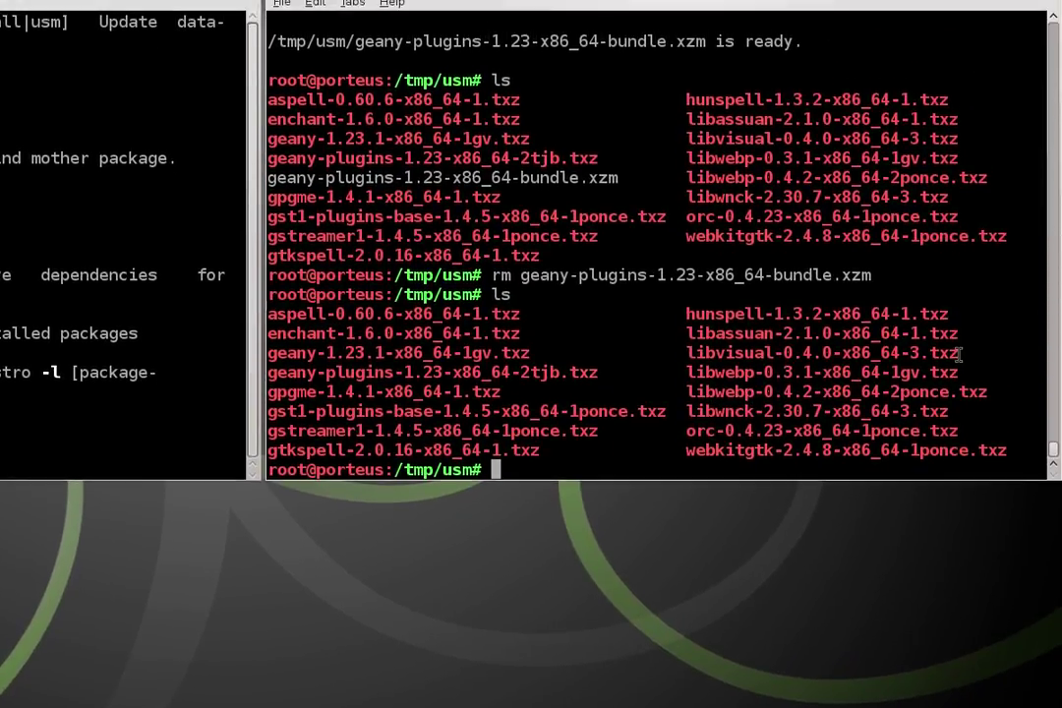
Step: Build a module named geany-bundle.xzm from the /tmp/usm/ directory with dir2xzm
text(dir2xzm)
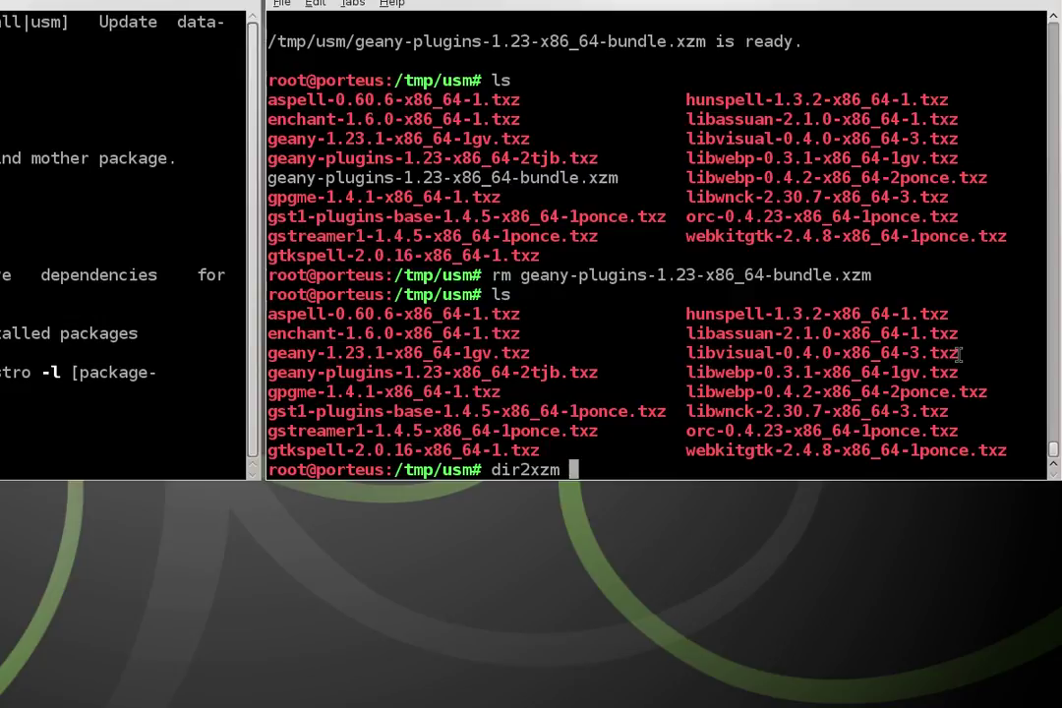
text(.)
key(BackSpace)
key(BackSpace)
text(/tmp/usm/)
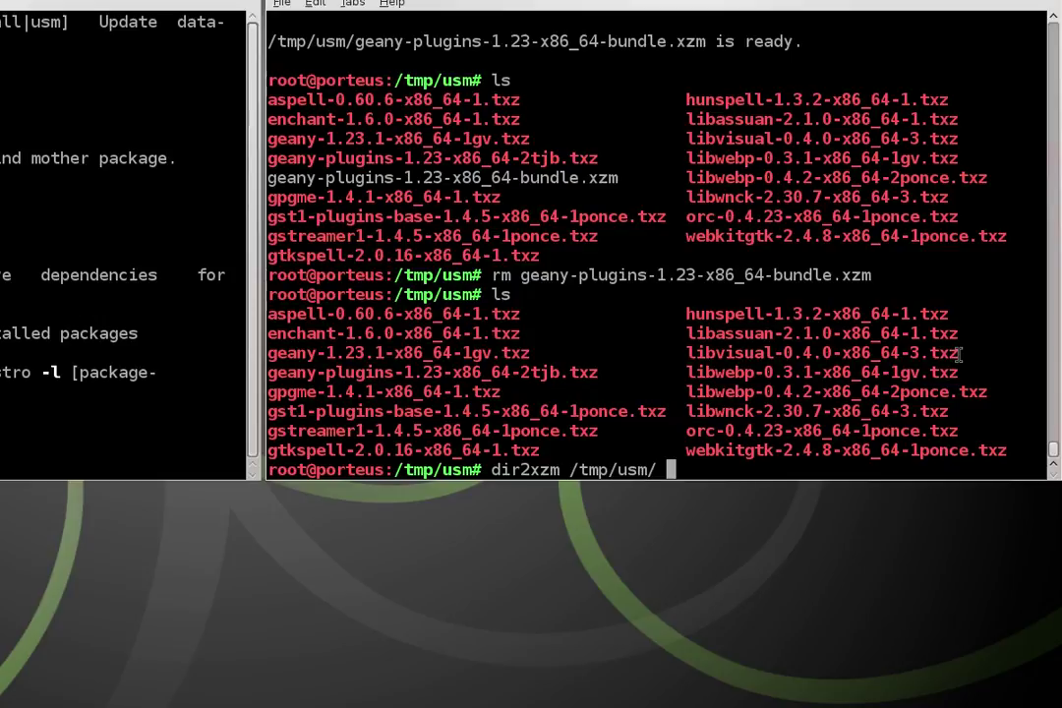
text( geany-bun)
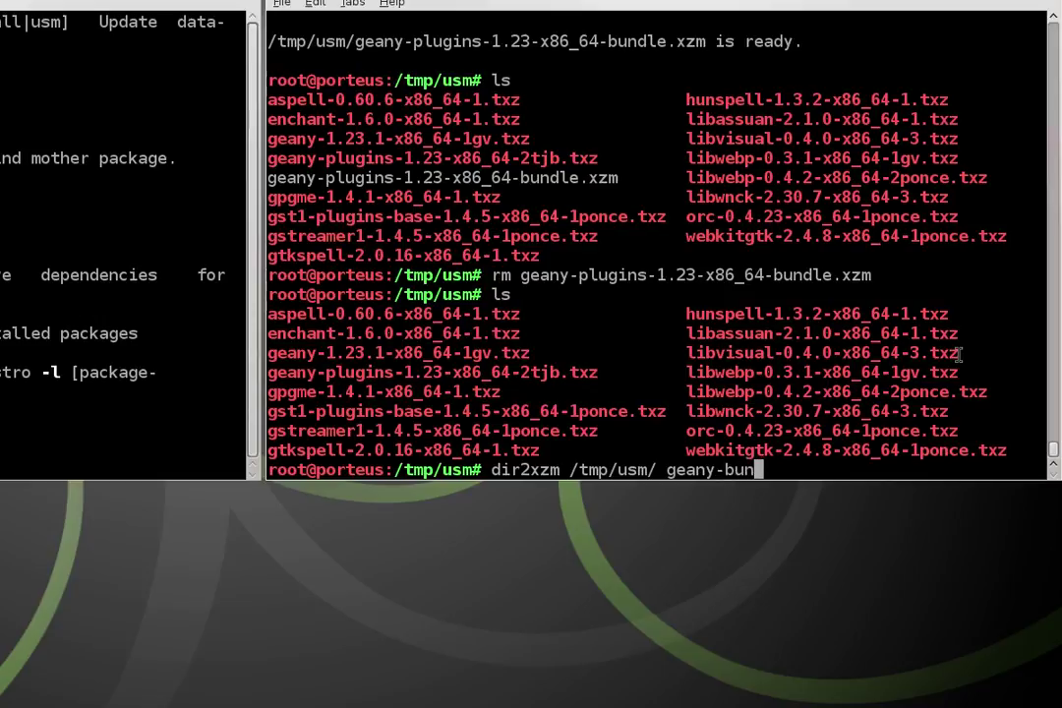
text(dle.xzm)
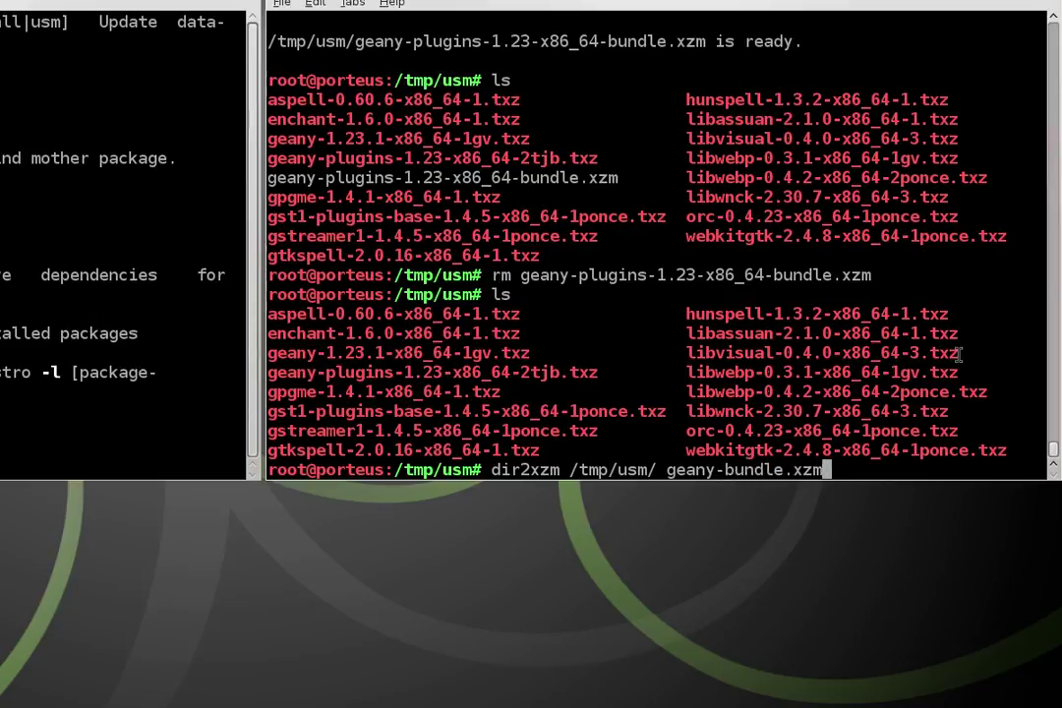
key(Return)
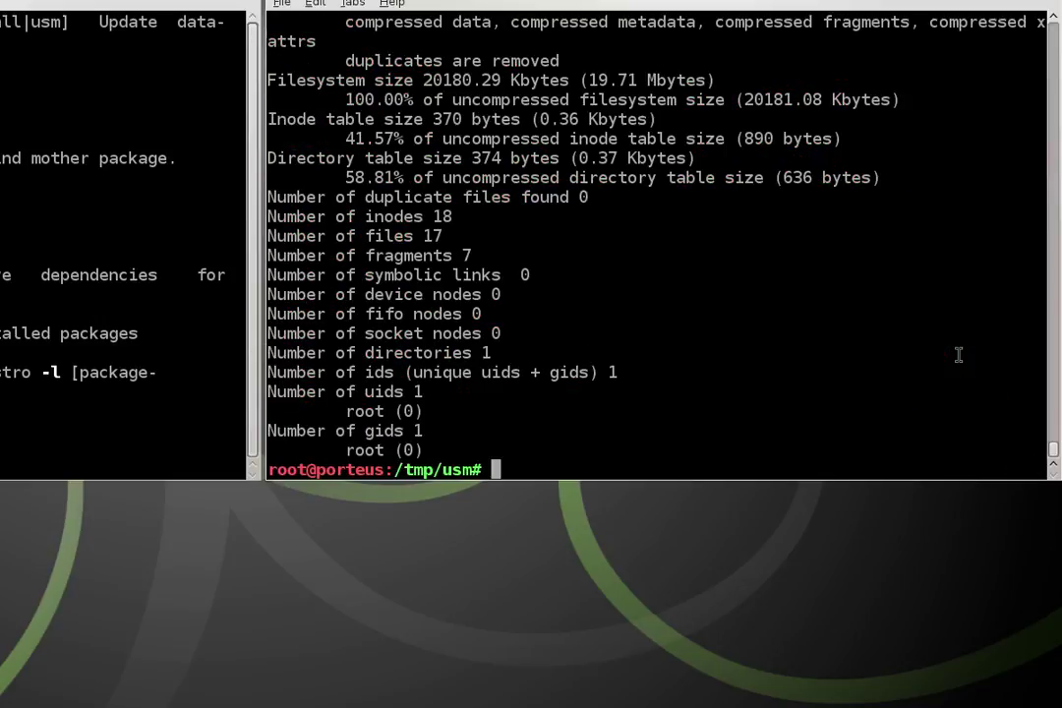
Step: List the contents of /tmp/usm and highlight geany-bundle.xzm in the listing
text(ls)
key(Return)
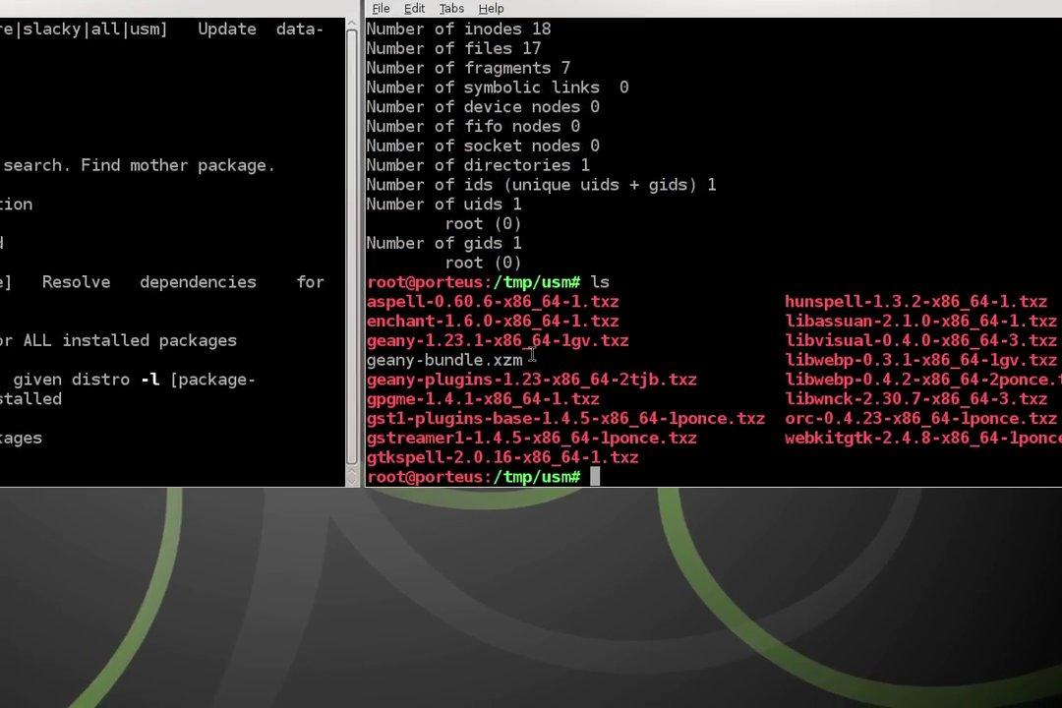
drag(531, 355, 372, 355)
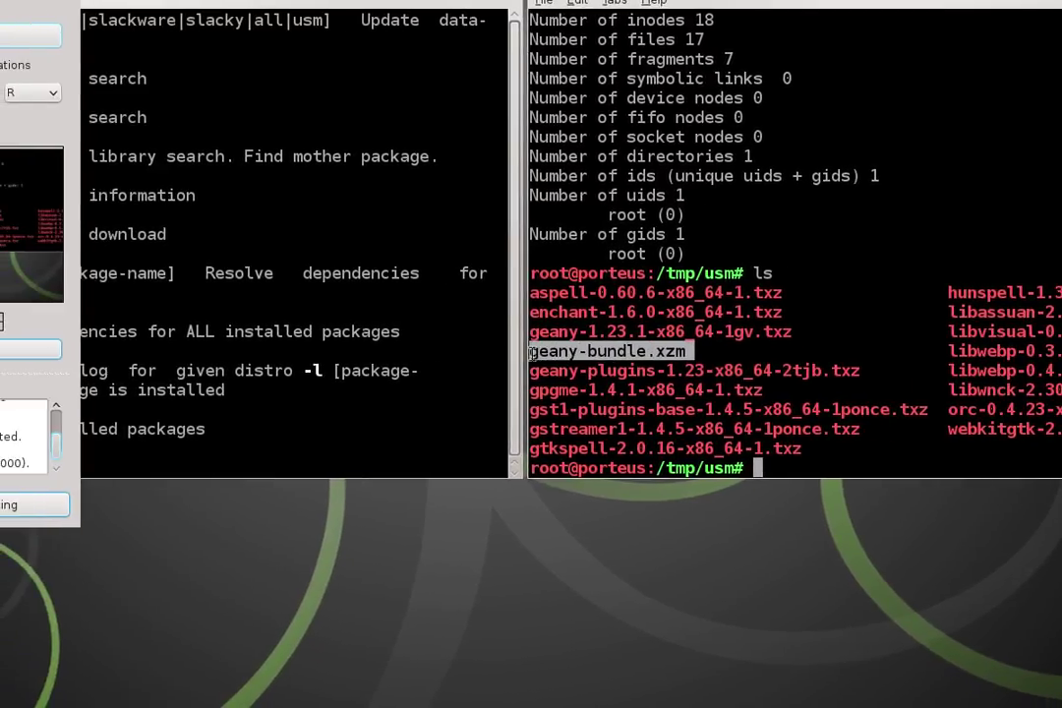
click(371, 355)
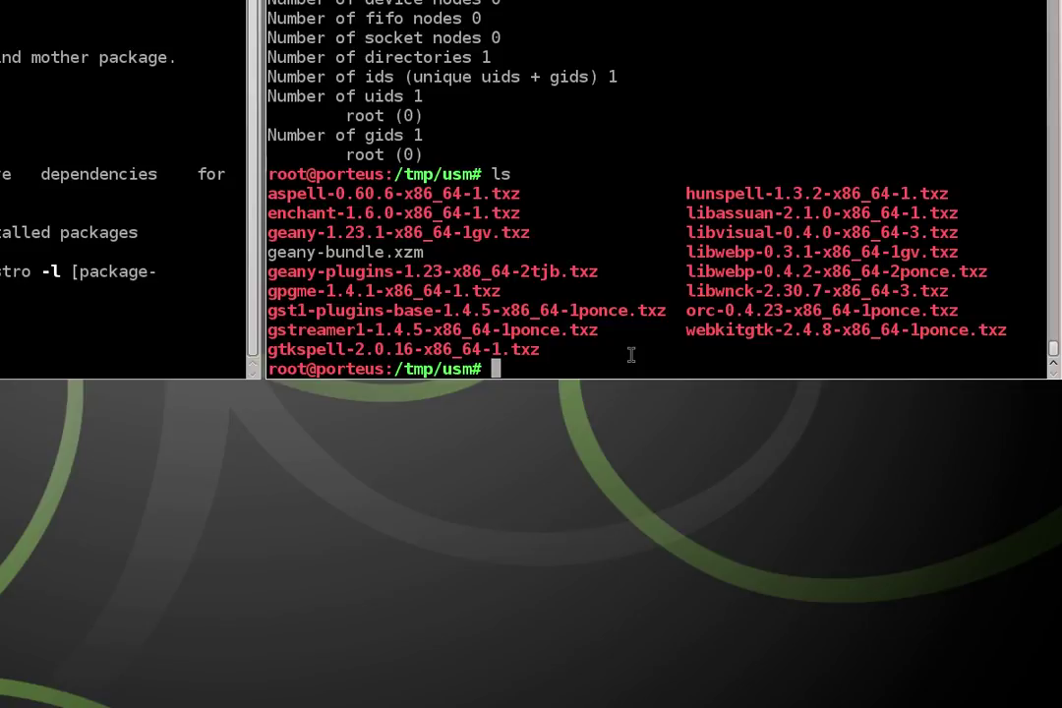
Step: Activate the geany-bundle.xzm module in /tmp/usm
text(activate g)
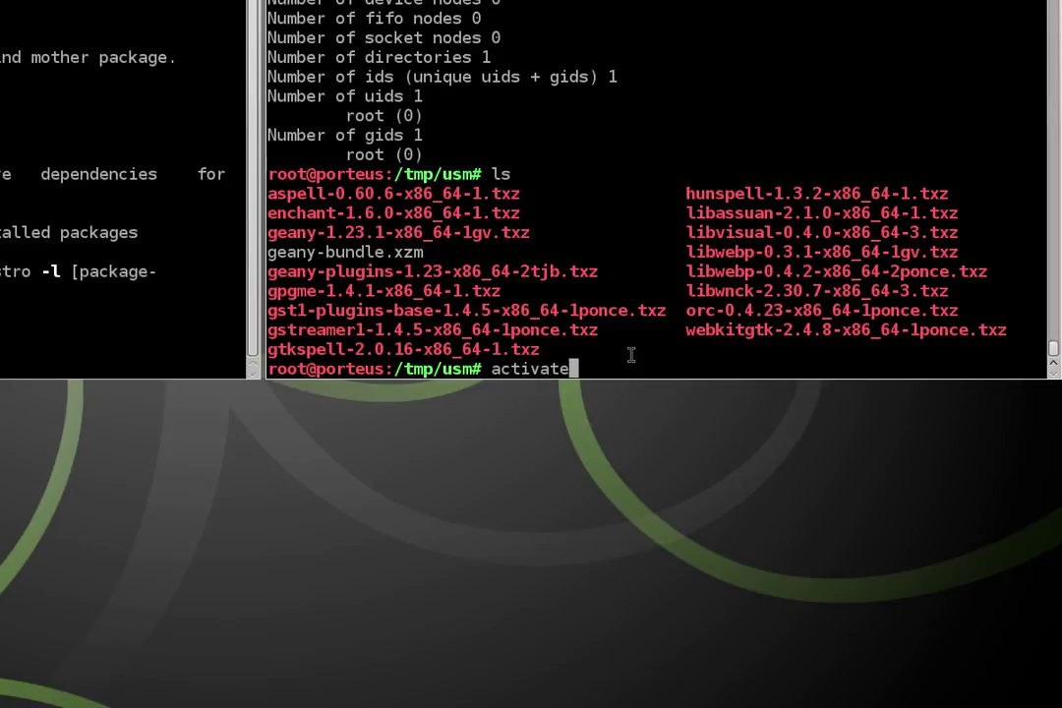
text(eany-b)
key(Tab)
key(Return)
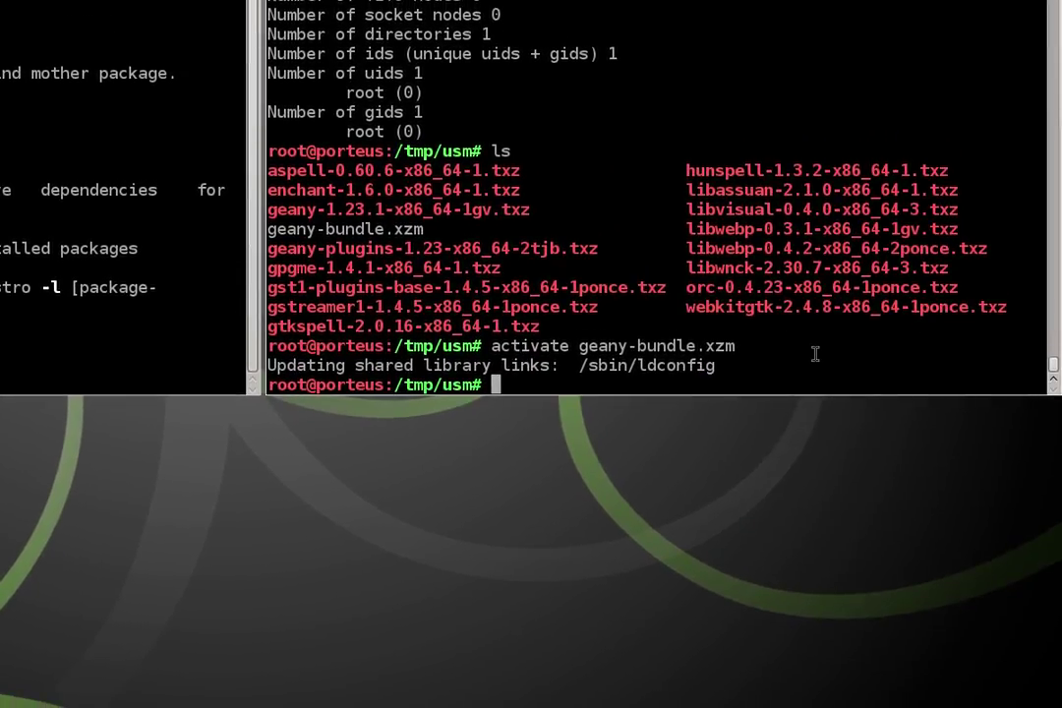
Step: Launch geany from the terminal and reposition its window over the terminal so it is fully in view
text(geany)
key(Return)
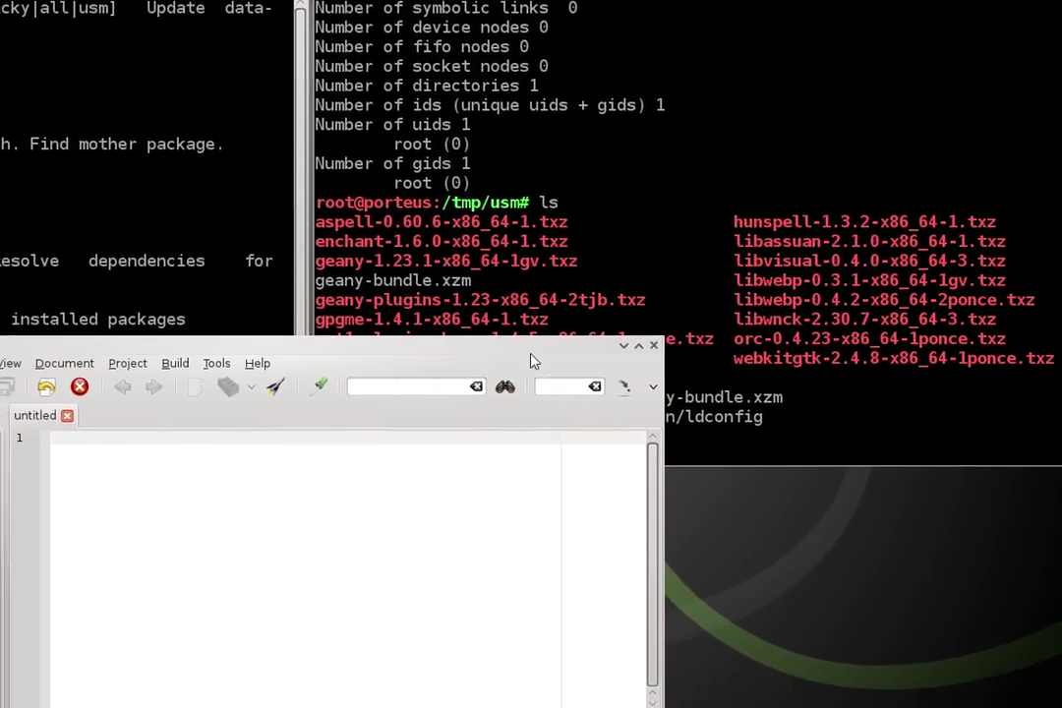
drag(531, 362, 854, 45)
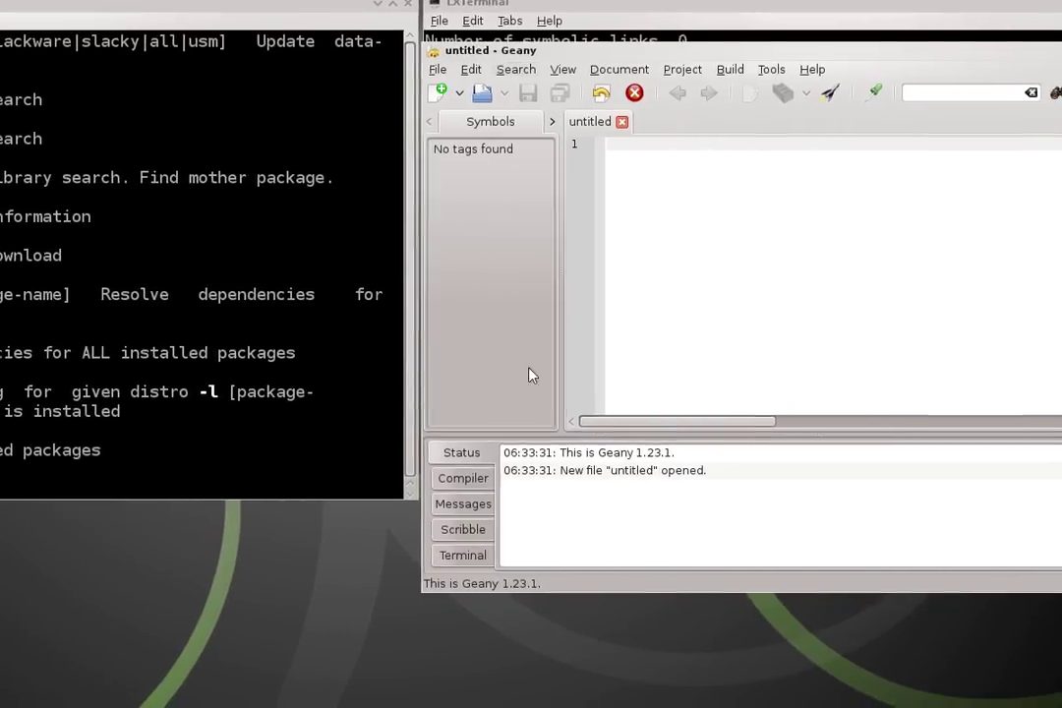
Step: Look through Geany's Compiler, Messages, Scribble and Terminal message views, and close Geany
click(462, 477)
click(462, 503)
click(462, 529)
click(462, 554)
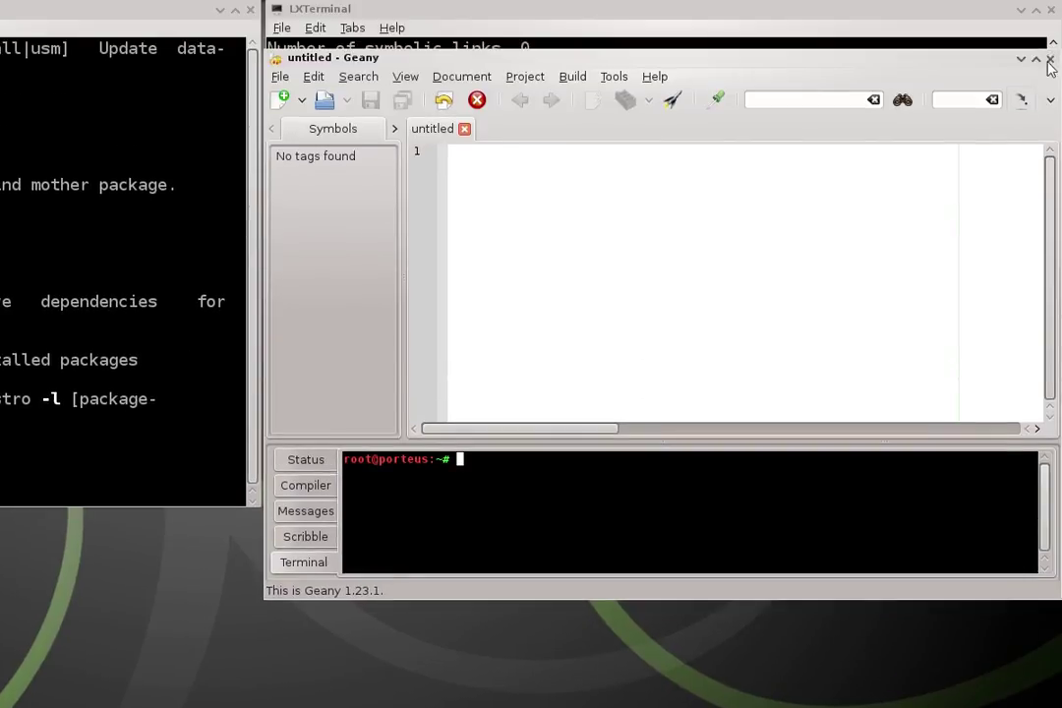
click(1050, 60)
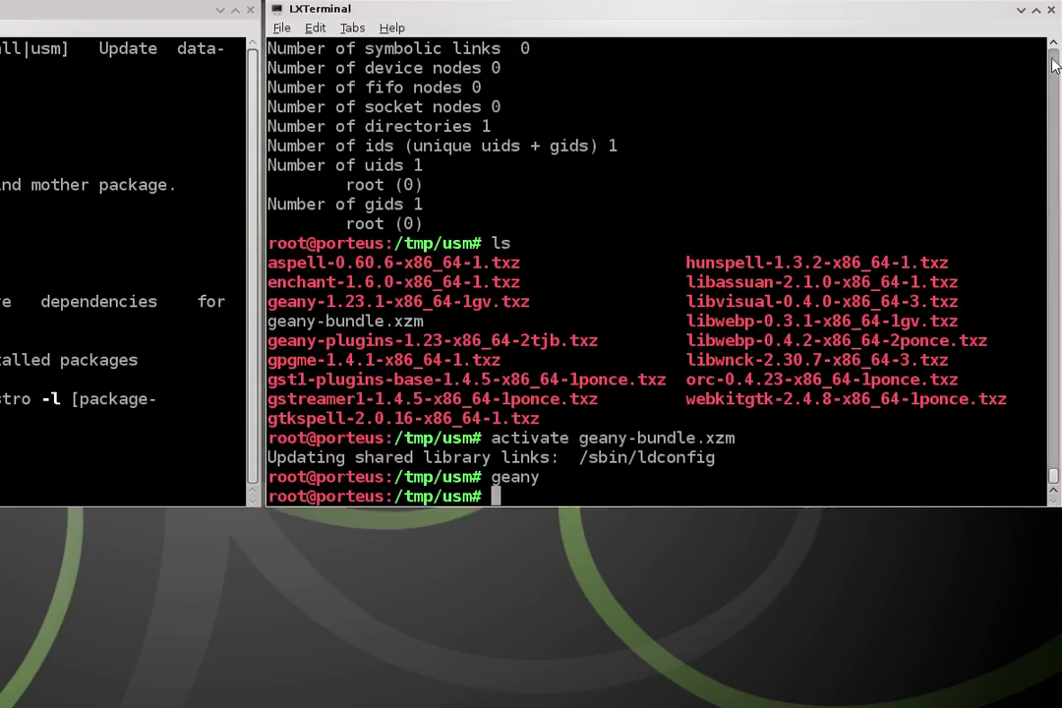
Step: List the contents of /tmp/usm and move geany-bundle.xzm into /mnt/sdb1/porteus/modules/
text(ls)
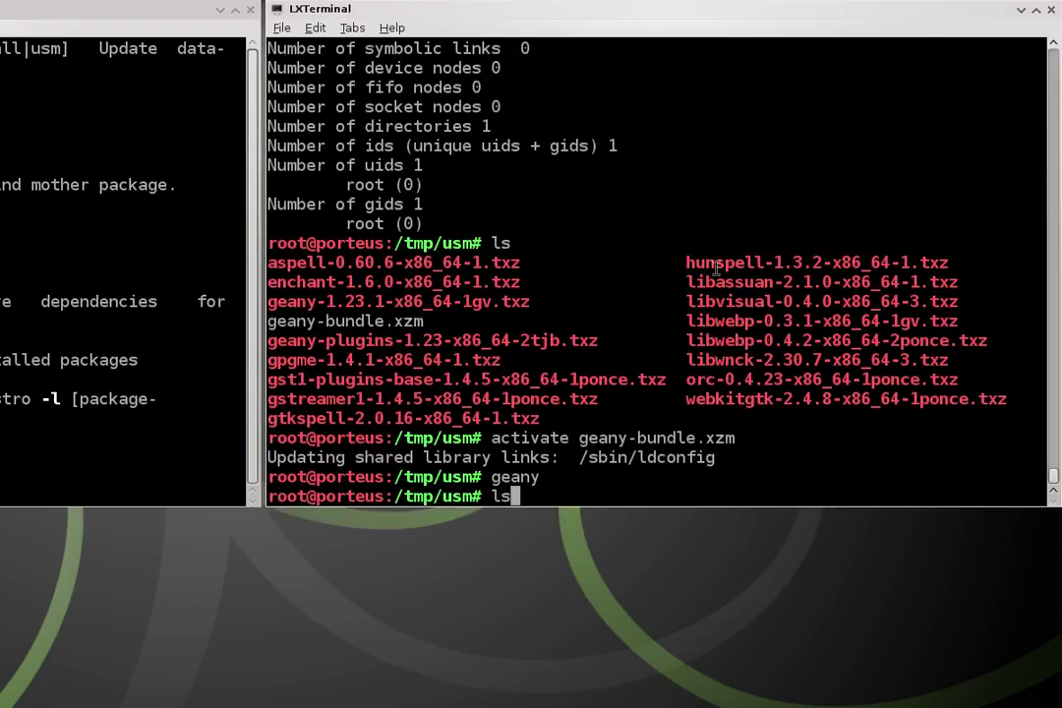
key(Return)
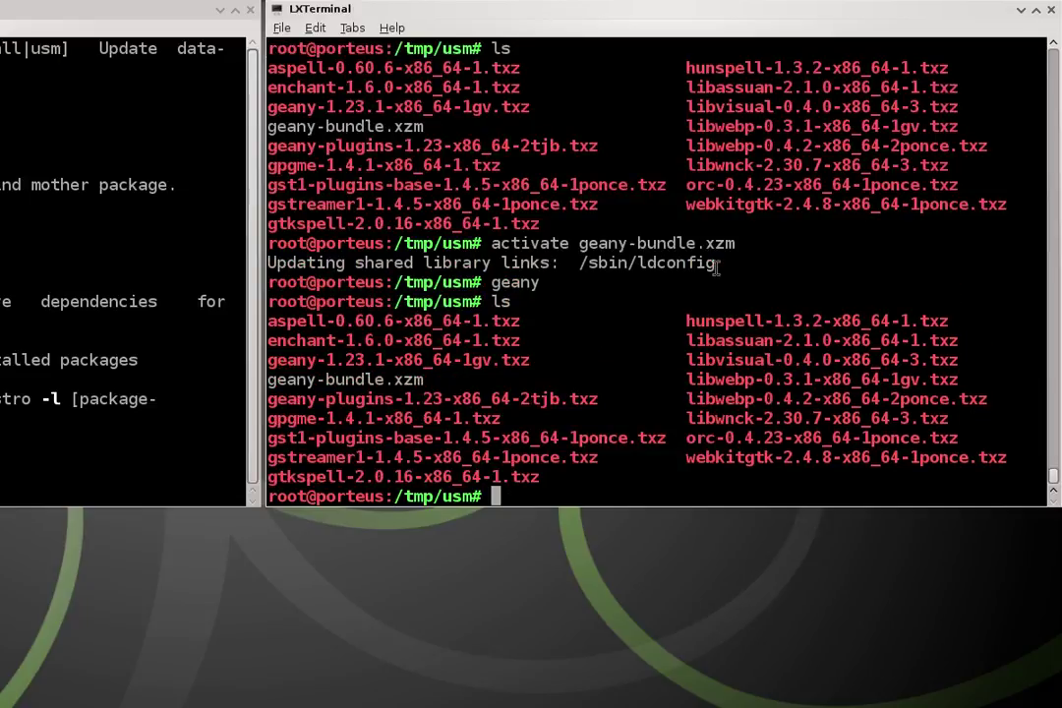
text(mv gea)
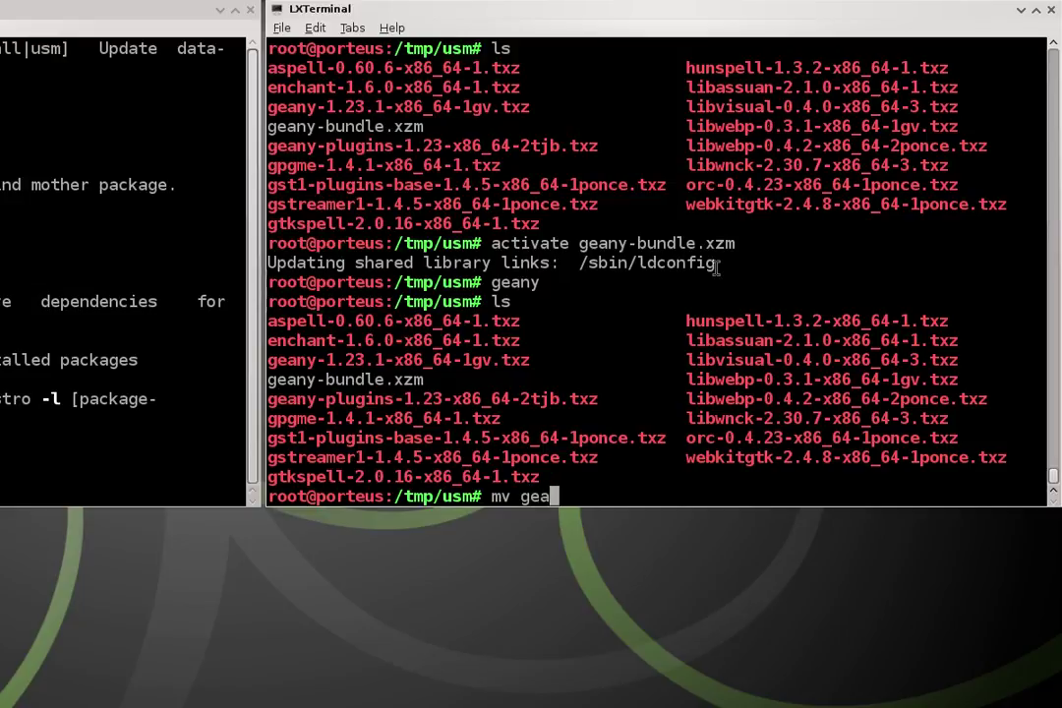
text(ny-bu)
key(Tab)
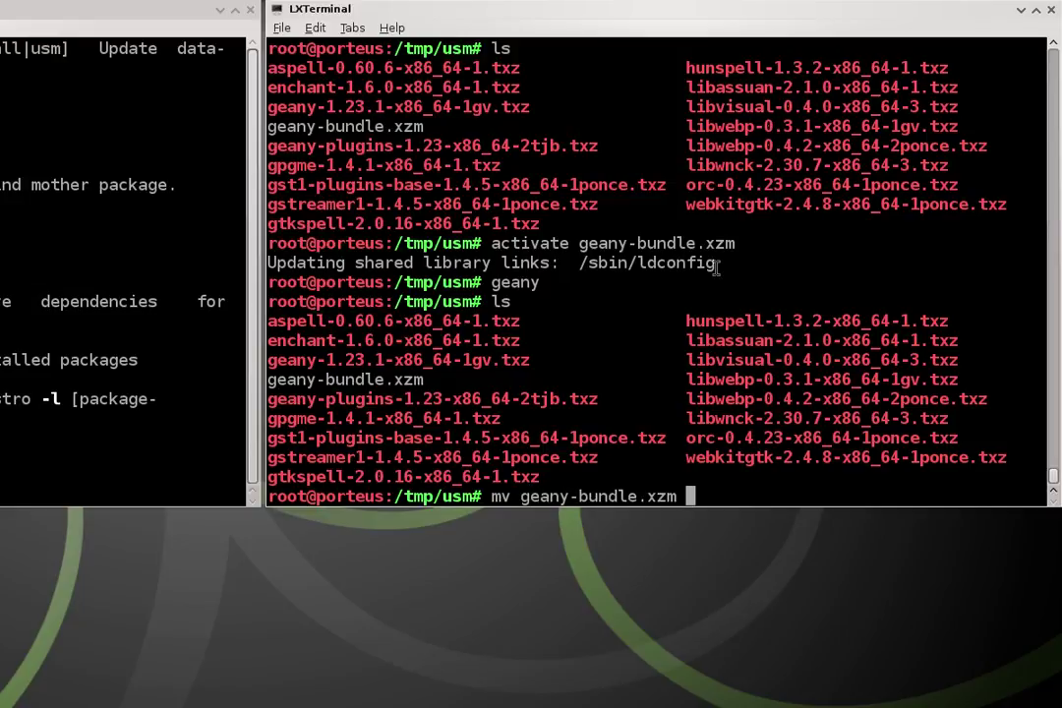
text(/mnt/)
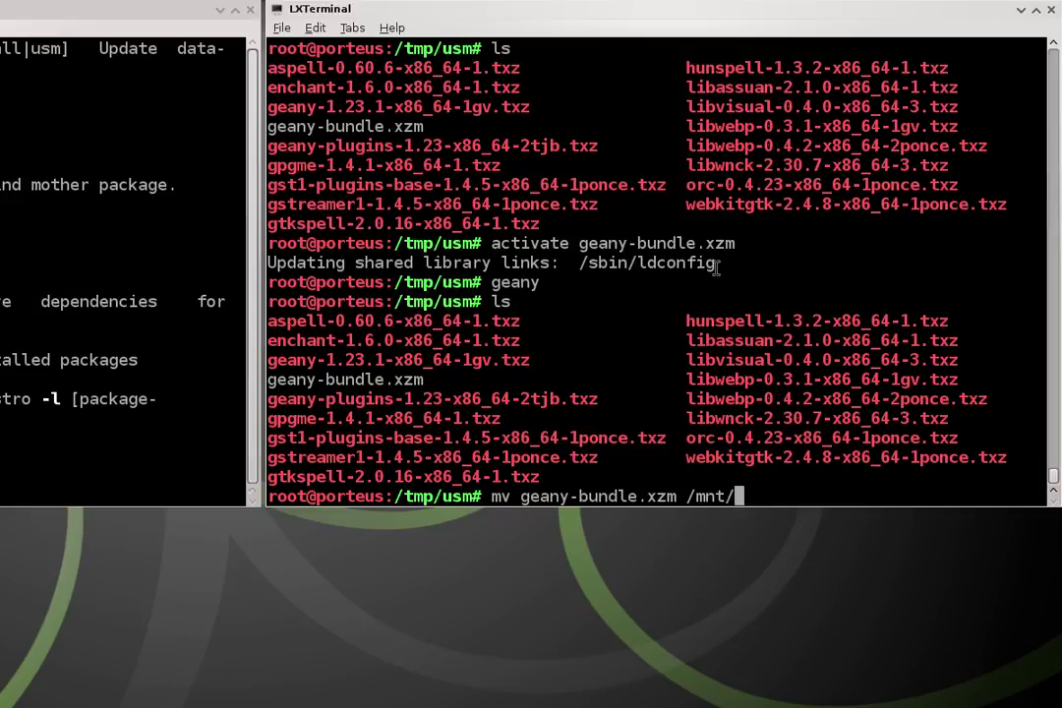
text(sdb1/por)
key(Tab)
text(mod)
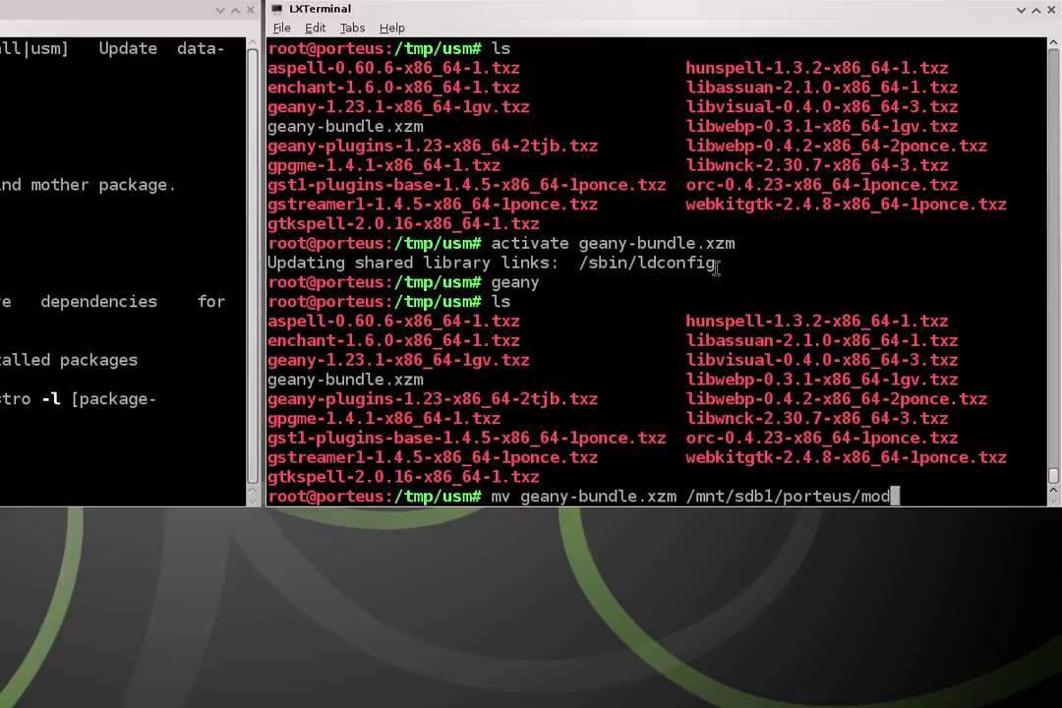
key(Tab)
key(Return)
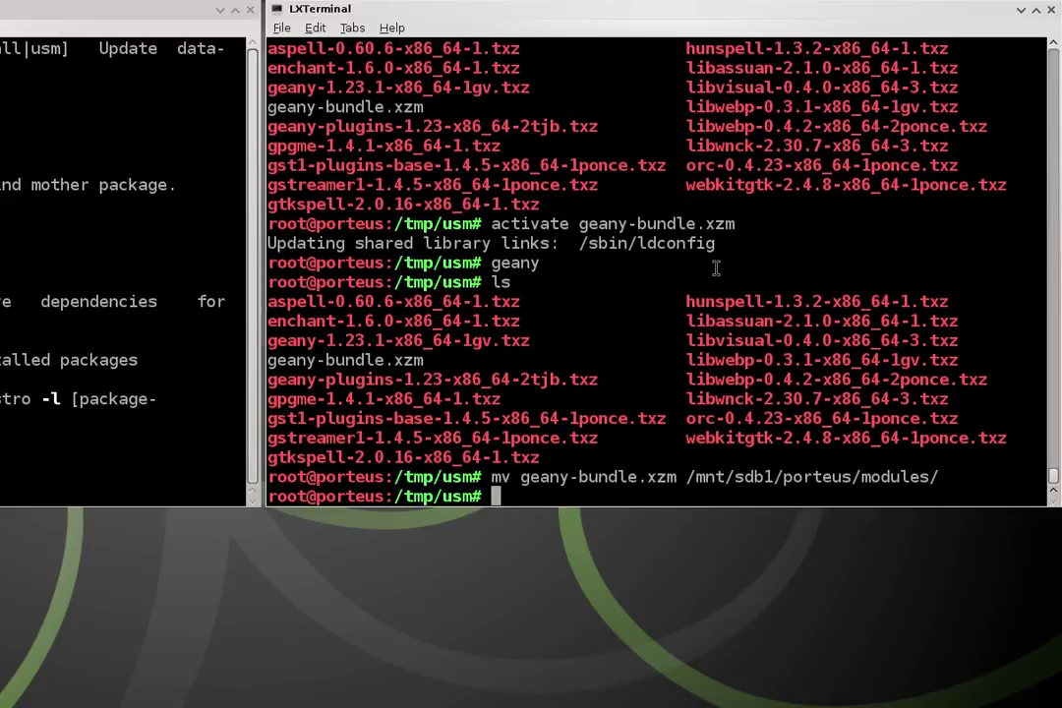